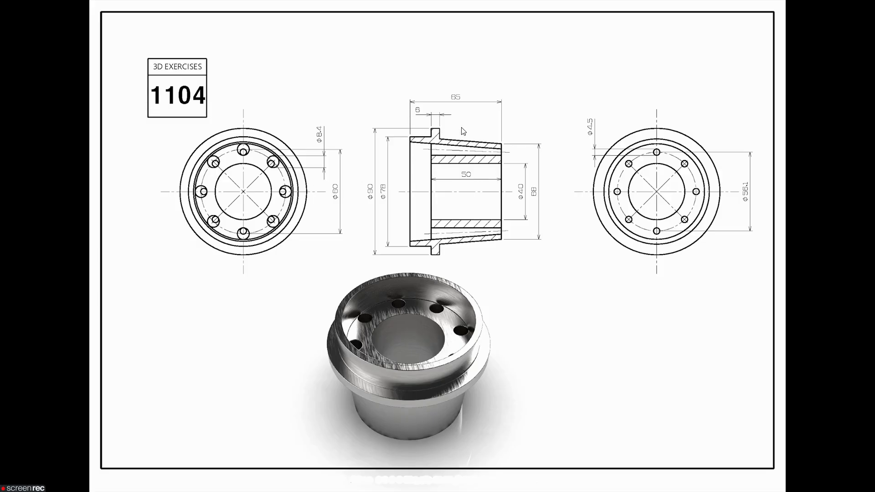
Switch to SOLIDWORKS and start a sketch on the Front plane with the Line tool
{"action": "key", "text": "alt+Tab"}
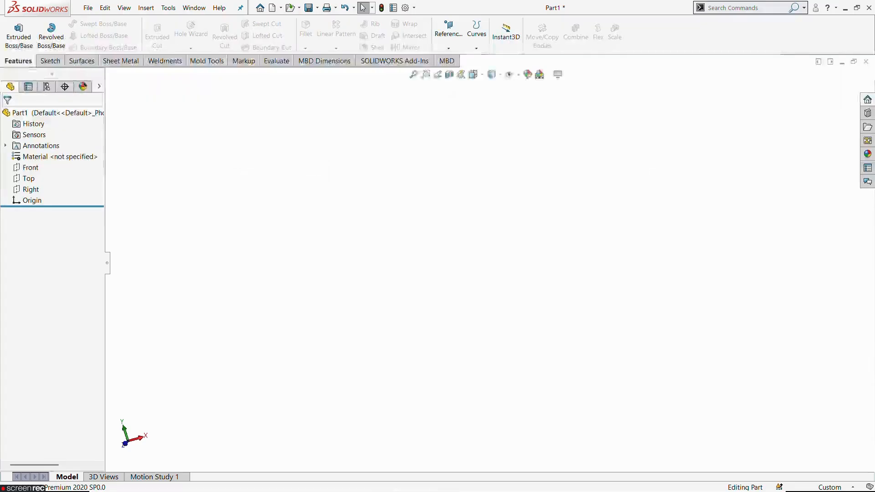
{"action": "left_click", "coordinate": [31, 167]}
{"action": "left_click", "coordinate": [39, 149]}
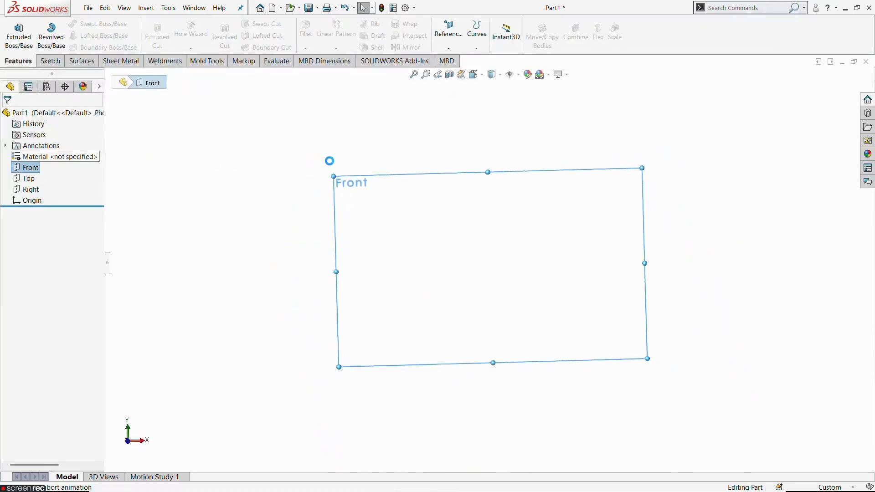
{"action": "left_click", "coordinate": [86, 25]}
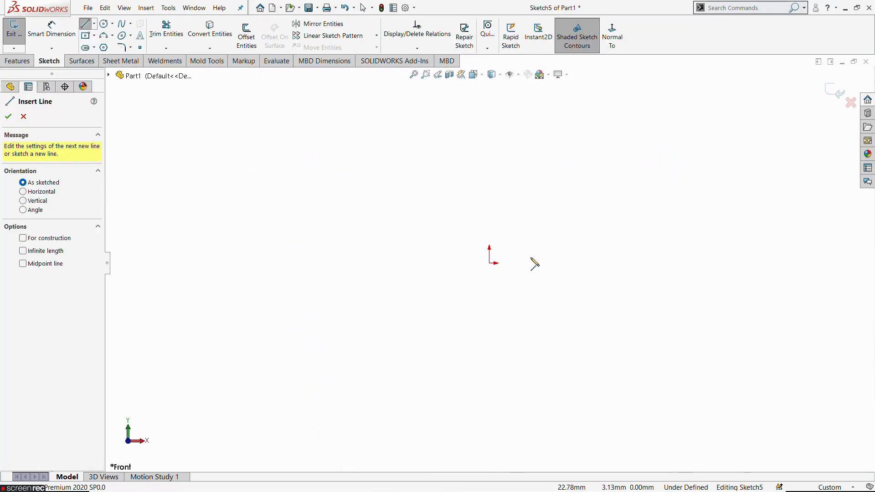
Sketch a closed six-sided profile beside the origin, with an upper outward flange, a slanted outer side and a base about 15 mm wide
{"action": "left_click", "coordinate": [529, 263]}
{"action": "left_click", "coordinate": [538, 164]}
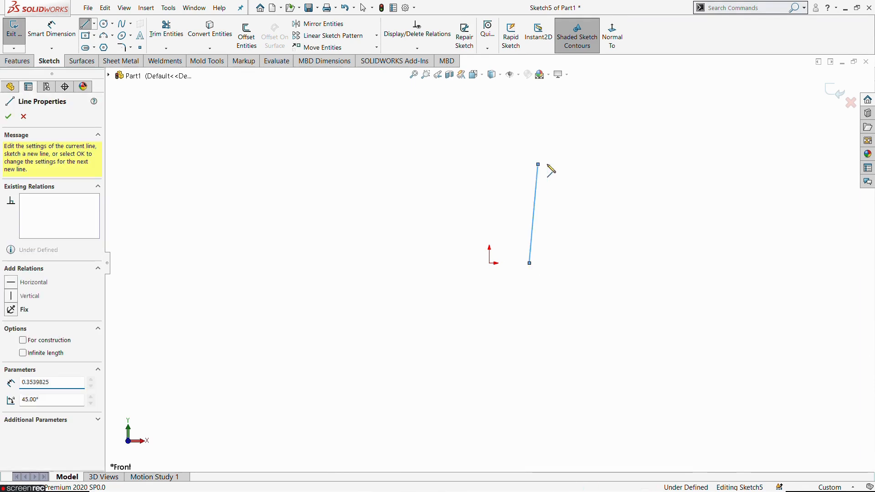
{"action": "left_click", "coordinate": [597, 164]}
{"action": "left_click", "coordinate": [597, 179]}
{"action": "left_click", "coordinate": [577, 179]}
{"action": "left_click", "coordinate": [557, 263]}
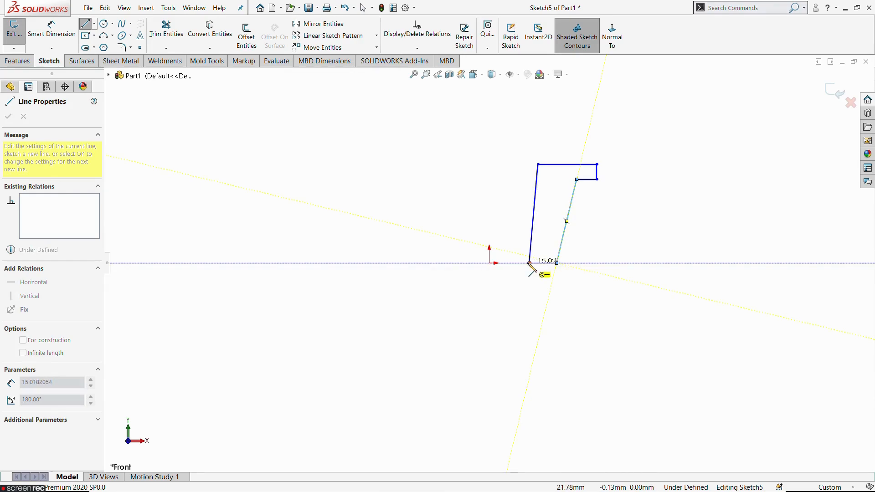
{"action": "left_click", "coordinate": [529, 263]}
{"action": "key", "text": "Escape"}
Check the reference drawing and make the profile's inner edge vertical
{"action": "key", "text": "alt+Tab"}
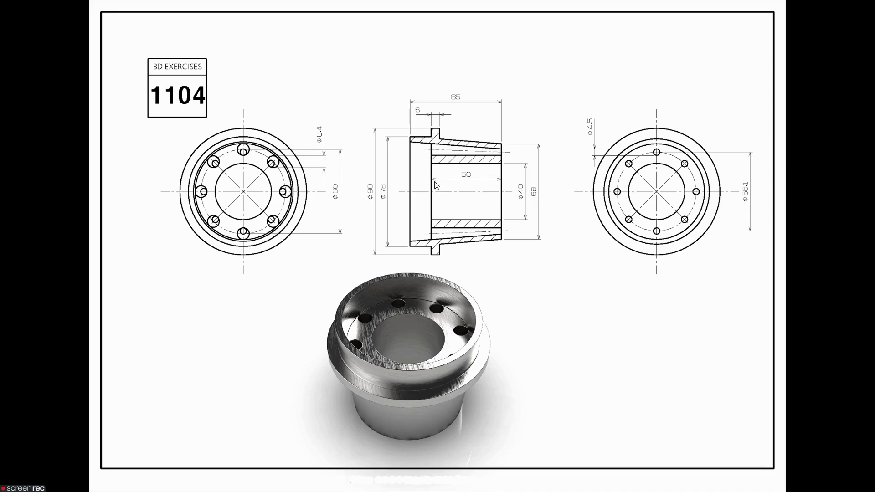
{"action": "key", "text": "alt+Tab"}
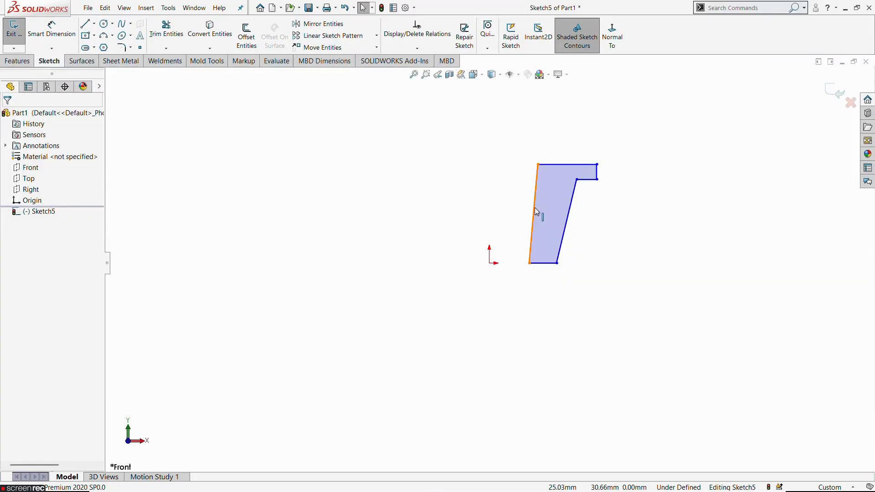
{"action": "left_click", "coordinate": [536, 211]}
{"action": "left_click", "coordinate": [574, 178]}
{"action": "left_click", "coordinate": [634, 268]}
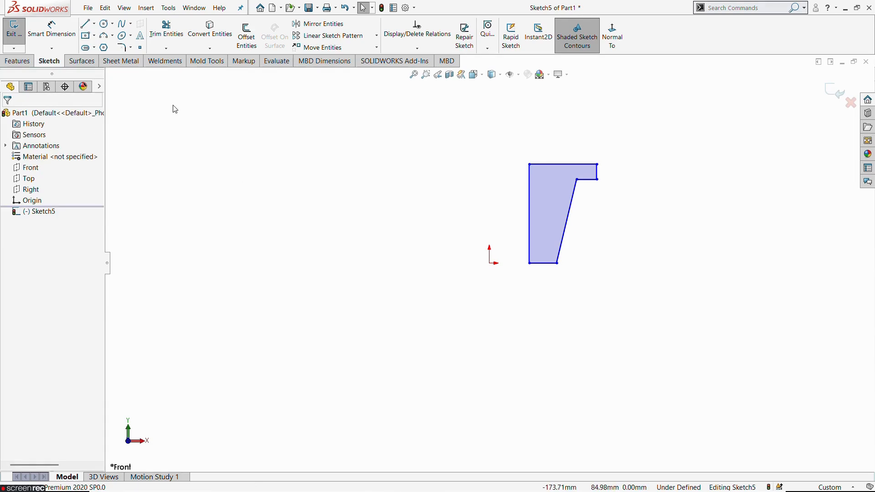
Draw a vertical centerline upward from the origin, extending above the height of the profile
{"action": "left_click", "coordinate": [94, 23]}
{"action": "left_click", "coordinate": [102, 45]}
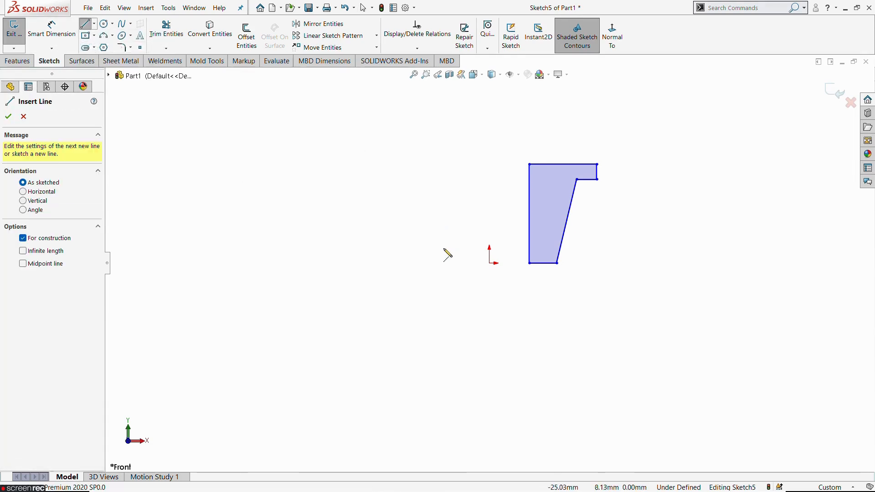
{"action": "left_click", "coordinate": [490, 263]}
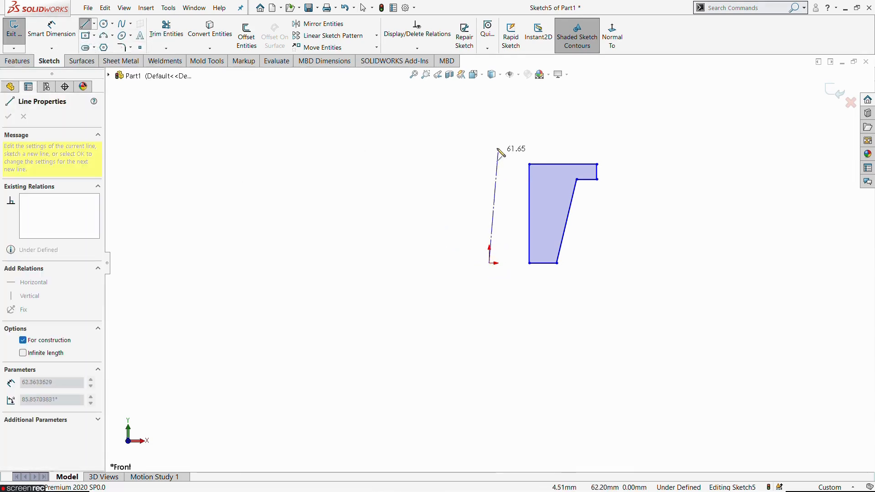
{"action": "left_click", "coordinate": [489, 132]}
{"action": "key", "text": "Escape"}
Dimension the profile's inner edge across the centerline as a 40 mm diameter
{"action": "left_click", "coordinate": [52, 28]}
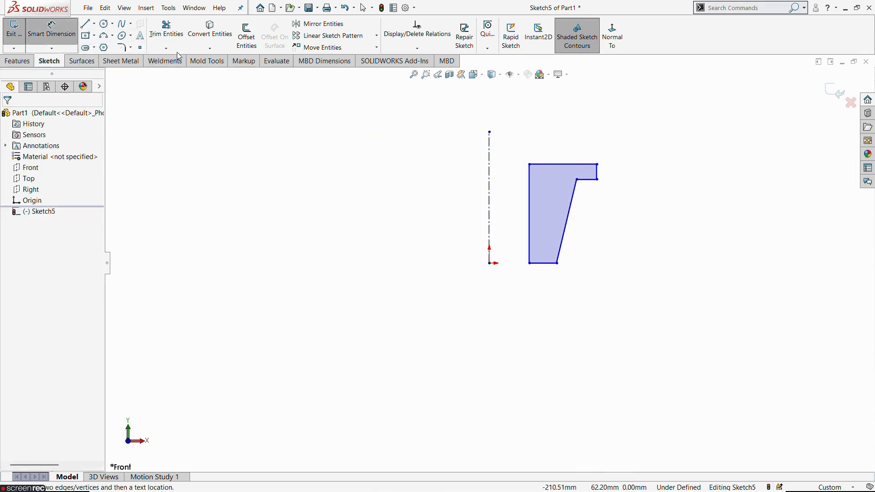
{"action": "left_click", "coordinate": [489, 195]}
{"action": "left_click", "coordinate": [529, 192]}
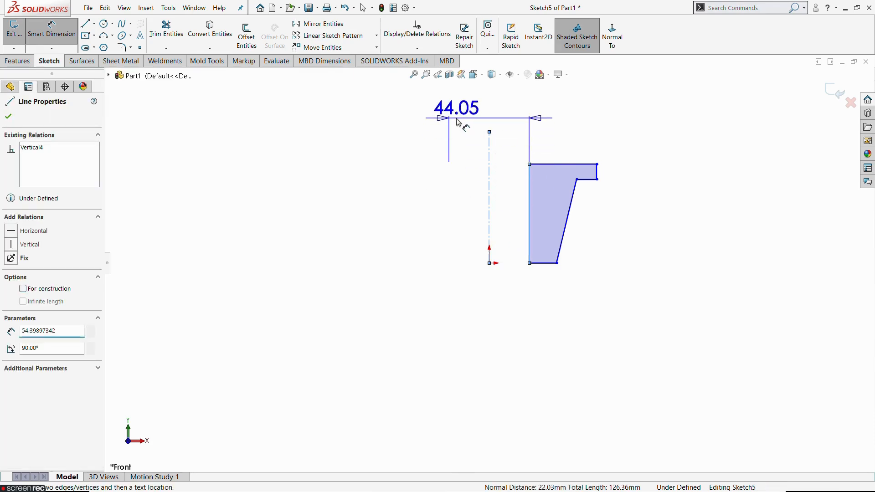
{"action": "left_click", "coordinate": [458, 122]}
{"action": "type", "text": "40"}
{"action": "key", "text": "Return"}
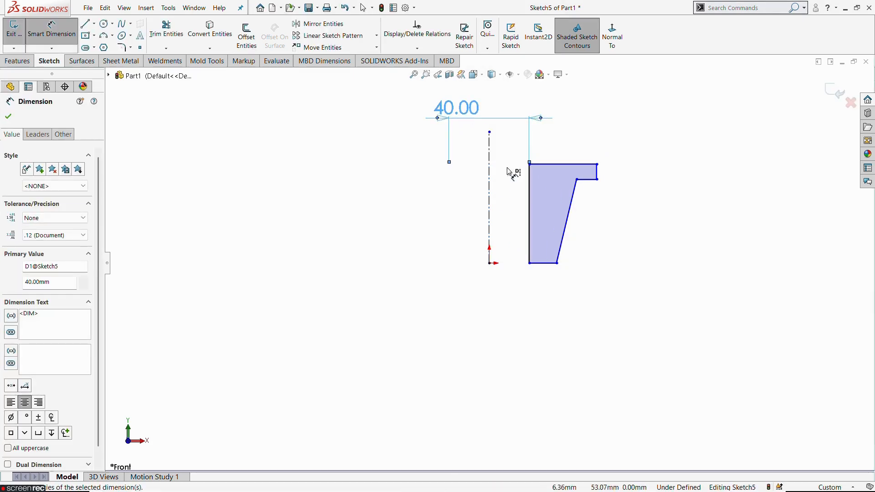
Dimension the lower outer corner of the profile across the centerline as a 68 mm diameter
{"action": "left_click", "coordinate": [557, 263]}
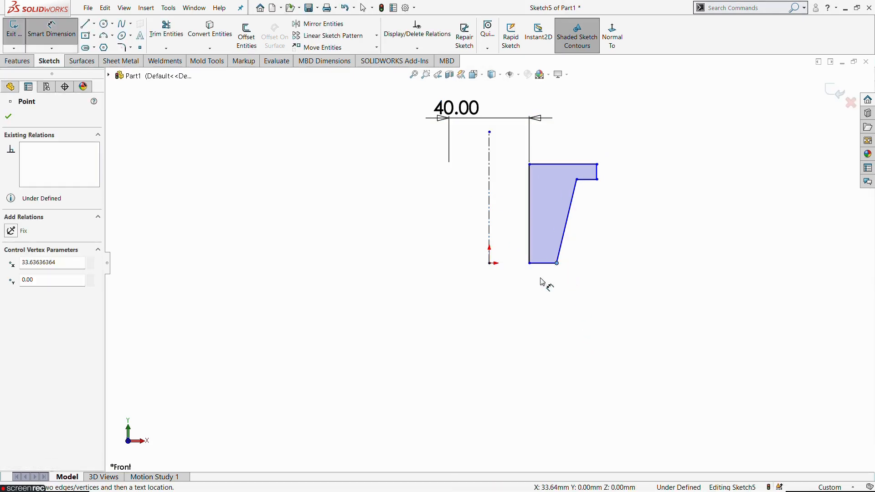
{"action": "left_click", "coordinate": [490, 251]}
{"action": "left_click", "coordinate": [457, 336]}
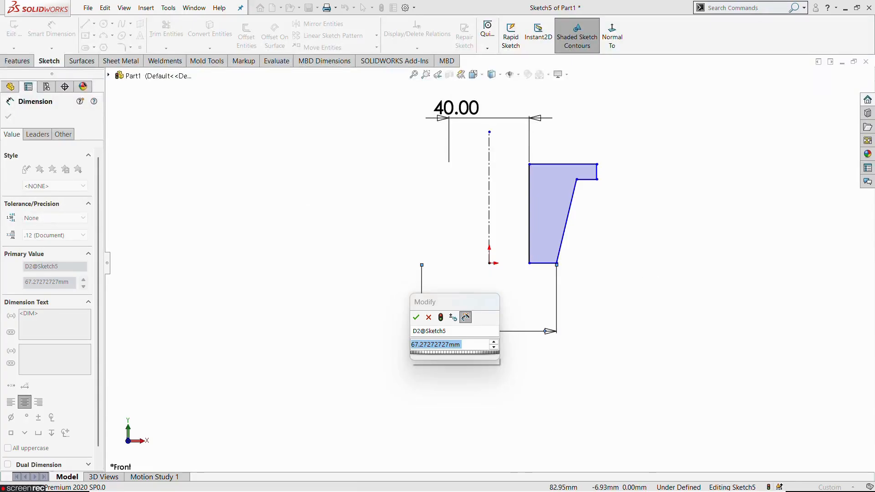
{"action": "key", "text": "Escape"}
{"action": "left_click", "coordinate": [633, 283]}
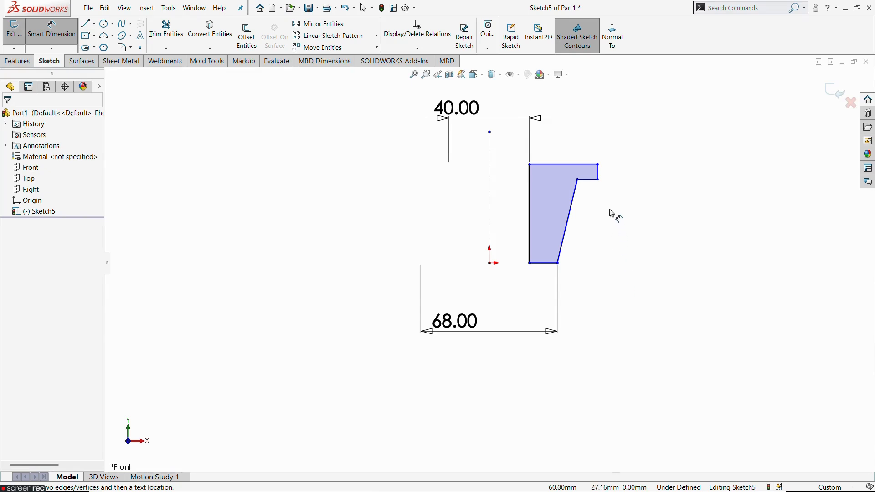
Dimension the flange's outer upper corner across the centerline as a 90 mm diameter
{"action": "left_click", "coordinate": [599, 165]}
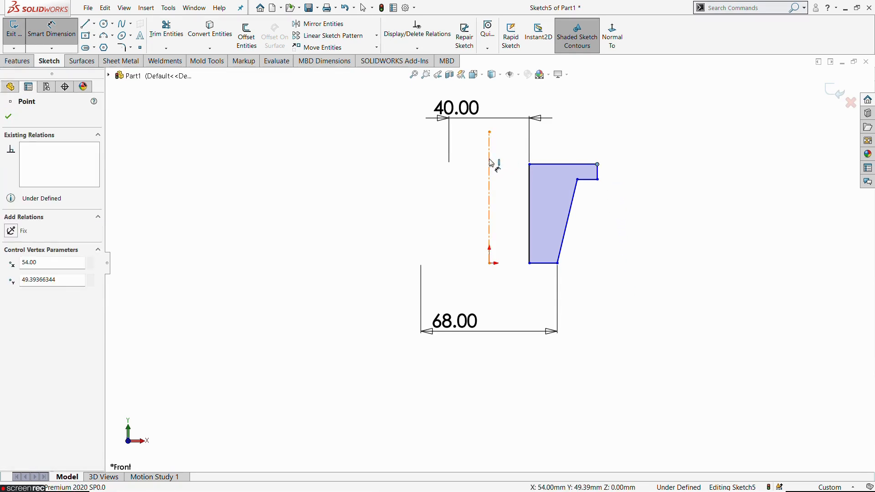
{"action": "left_click", "coordinate": [490, 159]}
{"action": "left_click", "coordinate": [454, 116]}
{"action": "type", "text": "90"}
{"action": "key", "text": "Return"}
{"action": "left_click", "coordinate": [584, 246]}
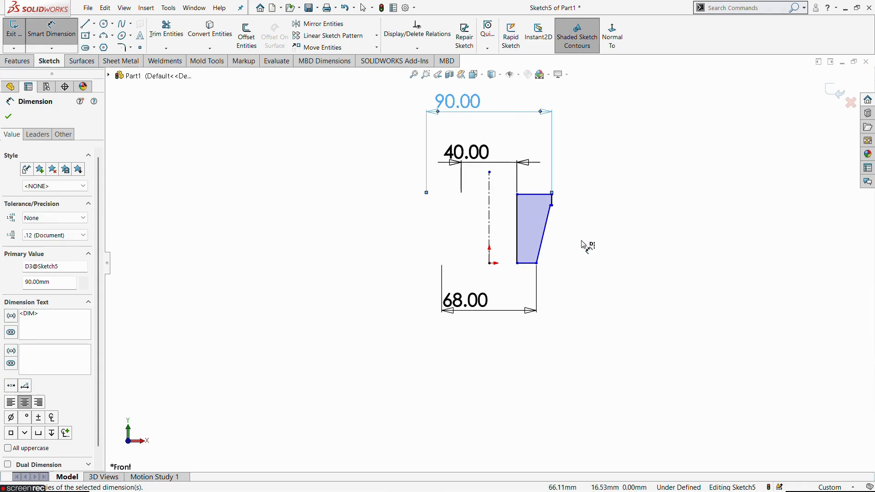
Dimension the profile's inner vertical edge with a length of 50 mm
{"action": "scroll", "coordinate": [554, 209], "scroll_direction": "down", "scroll_amount": 5}
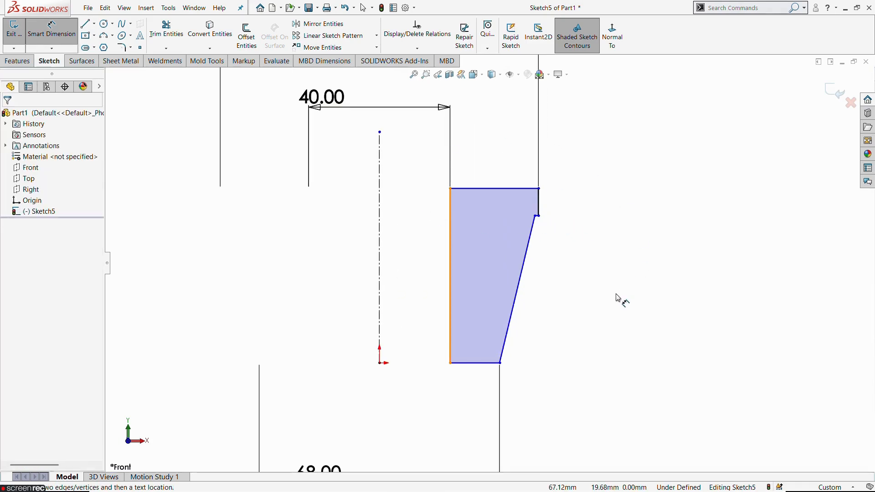
{"action": "left_click", "coordinate": [451, 242]}
{"action": "left_click", "coordinate": [340, 252]}
{"action": "type", "text": "50"}
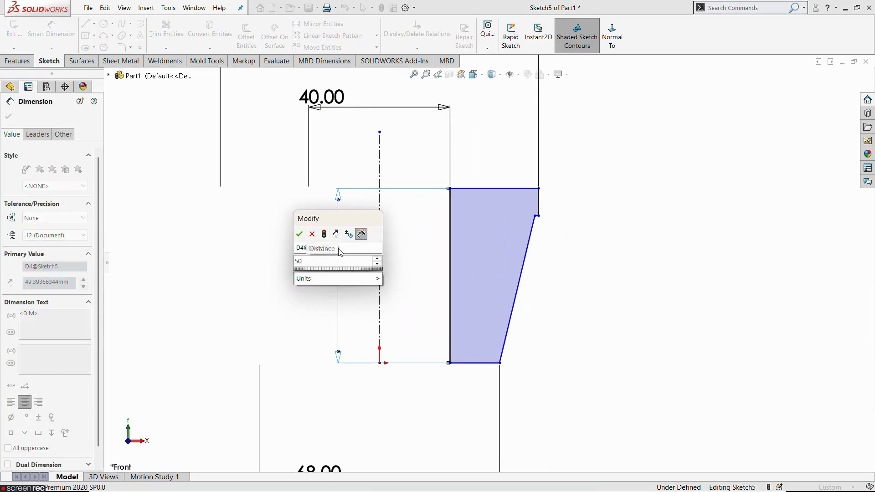
{"action": "key", "text": "Return"}
{"action": "left_click", "coordinate": [614, 315]}
{"action": "scroll", "coordinate": [591, 318], "scroll_direction": "up", "scroll_amount": 4}
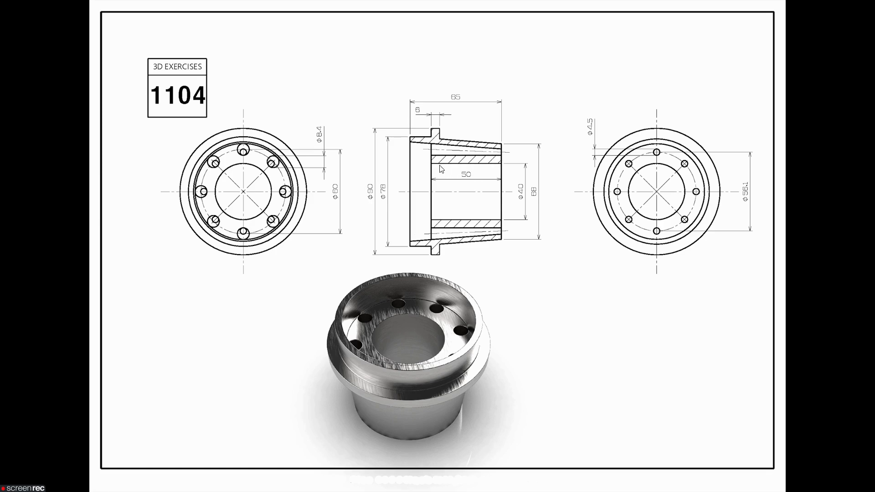
Return from the reference drawing and move the corner beneath the flange inward to about 37.6 mm from the centerline
{"action": "key", "text": "alt+Tab"}
{"action": "scroll", "coordinate": [476, 268], "scroll_direction": "up", "scroll_amount": 2}
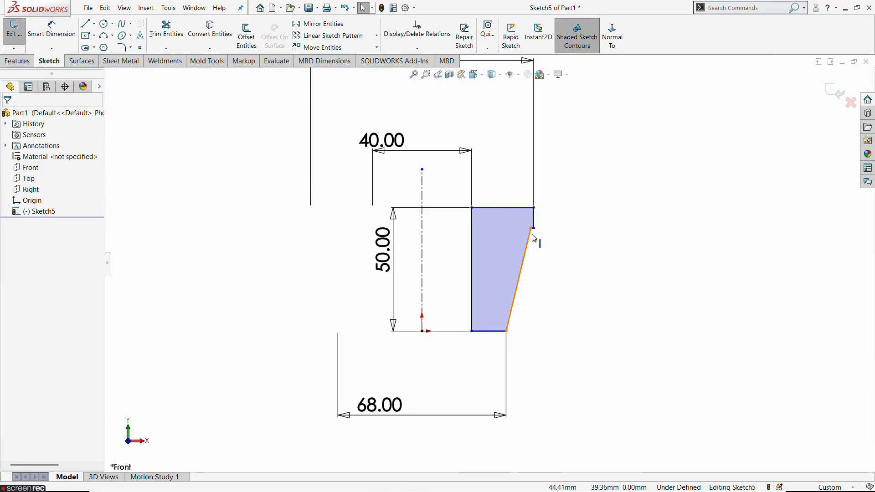
{"action": "mouse_move", "coordinate": [530, 229]}
{"action": "left_mouse_down"}
{"action": "mouse_move", "coordinate": [506, 230]}
{"action": "mouse_move", "coordinate": [516, 229]}
{"action": "left_mouse_up"}
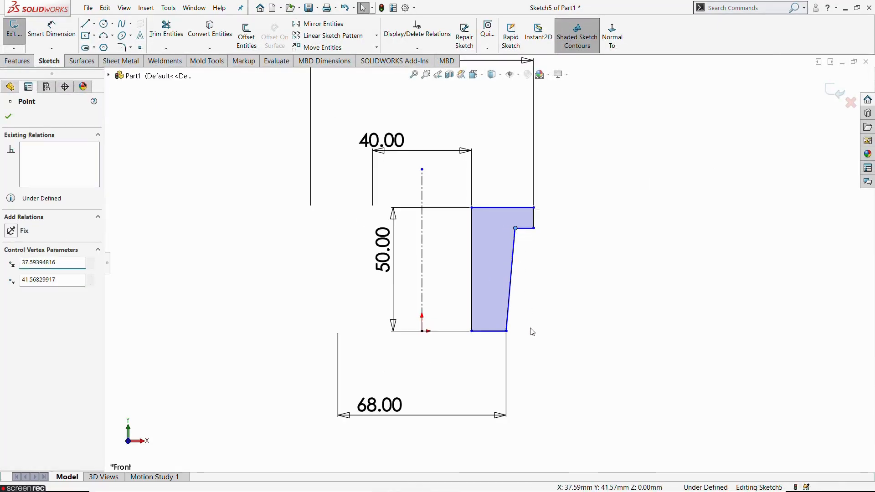
{"action": "left_click", "coordinate": [531, 328]}
Test the profile's vertical freedom, and add a Horizontal relation between its lower inner corner and the origin
{"action": "mouse_move", "coordinate": [506, 331]}
{"action": "left_mouse_down"}
{"action": "mouse_move", "coordinate": [477, 333]}
{"action": "mouse_move", "coordinate": [484, 319]}
{"action": "mouse_move", "coordinate": [487, 333]}
{"action": "left_mouse_up"}
{"action": "left_click", "coordinate": [477, 349]}
{"action": "left_click", "coordinate": [471, 334]}
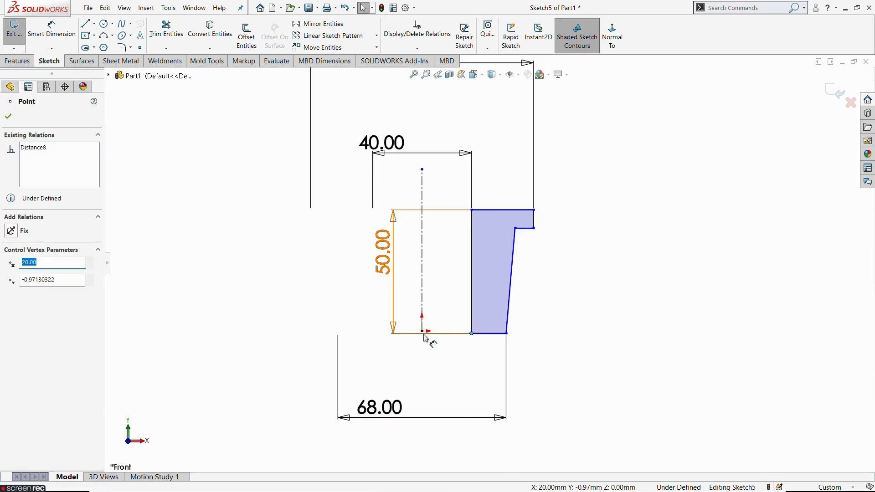
{"action": "left_click", "coordinate": [422, 332], "text": "ctrl"}
{"action": "left_click", "coordinate": [445, 300]}
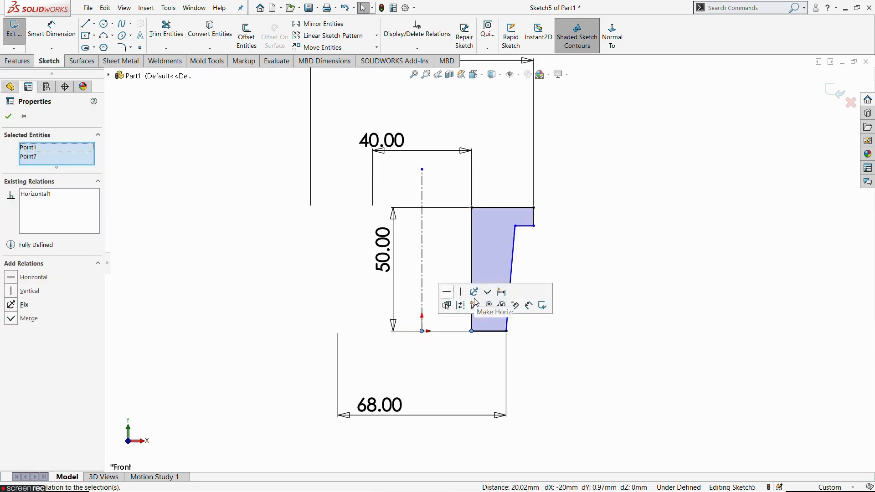
{"action": "left_click", "coordinate": [603, 328]}
Draw a construction centerline from the corner beneath the flange up to the profile's upper edge
{"action": "left_click", "coordinate": [94, 23]}
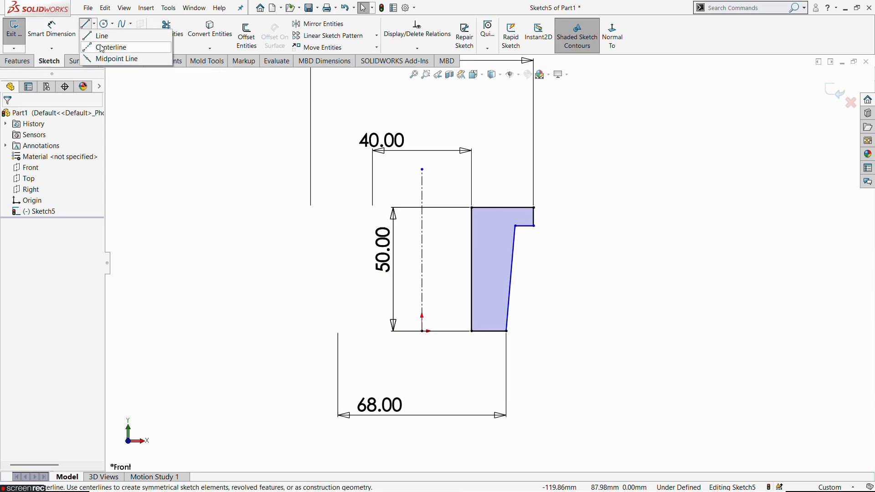
{"action": "left_click", "coordinate": [108, 44]}
{"action": "left_click", "coordinate": [515, 226]}
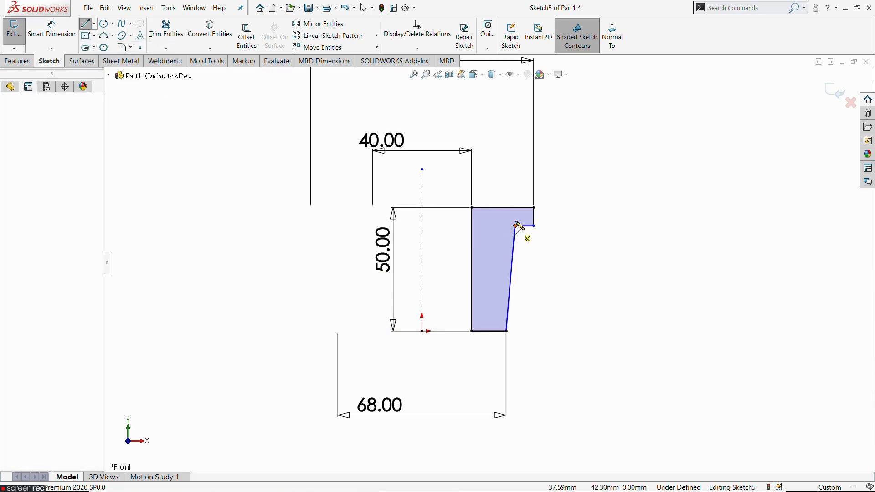
{"action": "left_click", "coordinate": [520, 207]}
{"action": "key", "text": "Escape"}
Make the short construction line collinear with the profile's slanted outer edge
{"action": "scroll", "coordinate": [522, 232], "scroll_direction": "down", "scroll_amount": 4}
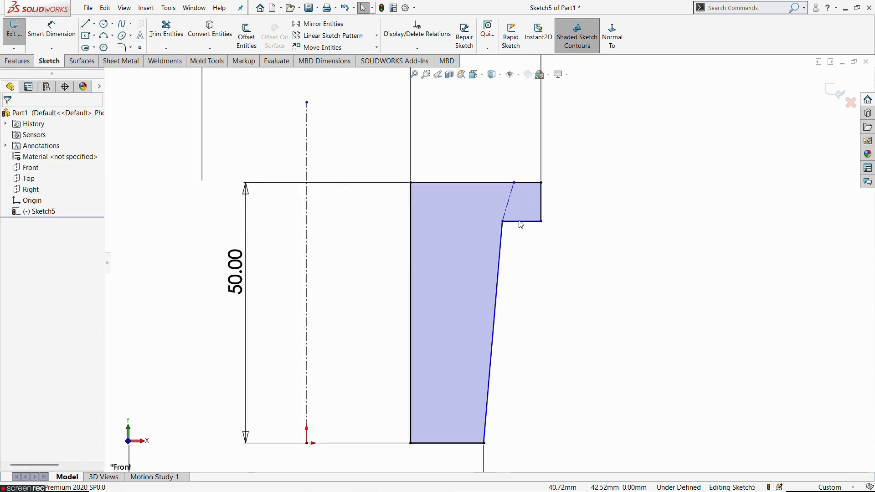
{"action": "left_click", "coordinate": [508, 203]}
{"action": "left_click", "coordinate": [501, 241], "text": "ctrl"}
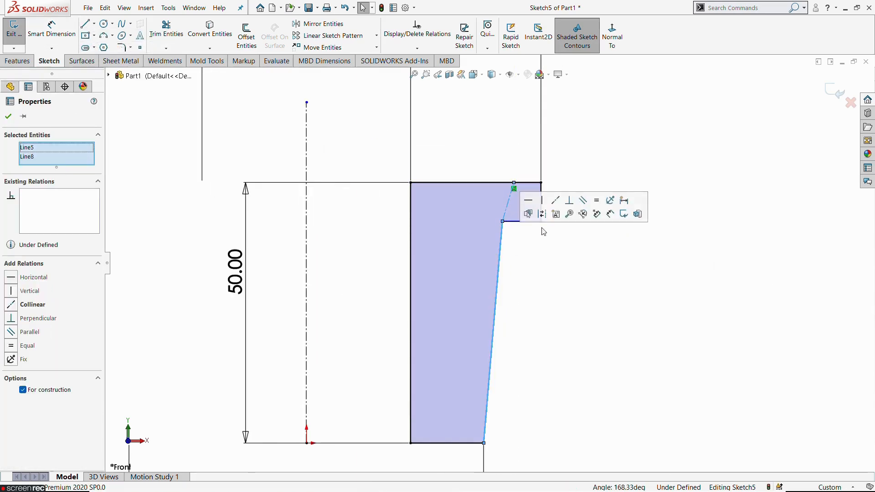
{"action": "left_click", "coordinate": [553, 201]}
{"action": "left_click", "coordinate": [584, 281]}
Dimension the upper end of the short construction line across the main centerline as a 78 mm diameter
{"action": "key", "text": "alt+Tab"}
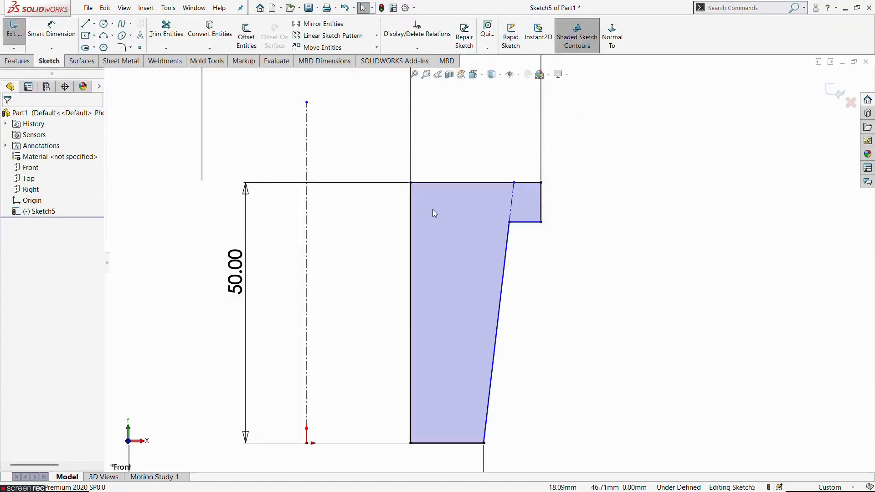
{"action": "mouse_move", "coordinate": [514, 183]}
{"action": "left_mouse_down"}
{"action": "mouse_move", "coordinate": [494, 183]}
{"action": "mouse_move", "coordinate": [512, 182]}
{"action": "left_mouse_up"}
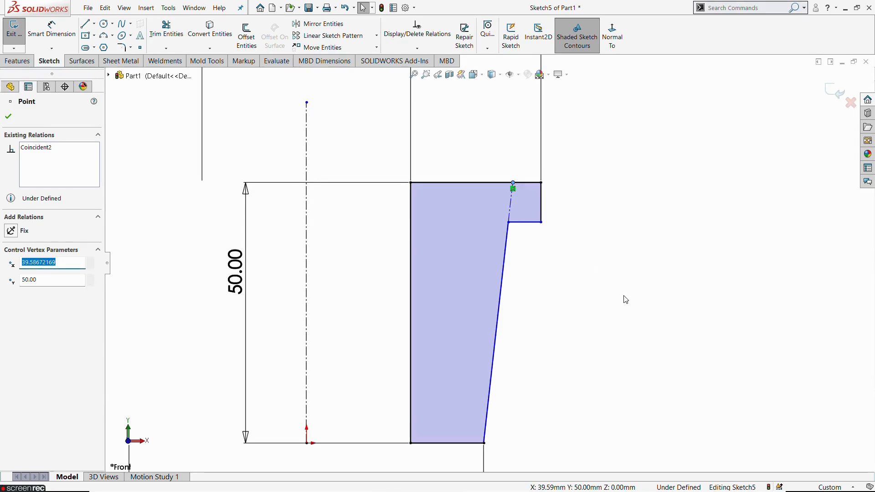
{"action": "left_click", "coordinate": [613, 294]}
{"action": "scroll", "coordinate": [589, 284], "scroll_direction": "up", "scroll_amount": 4}
{"action": "left_click", "coordinate": [52, 28]}
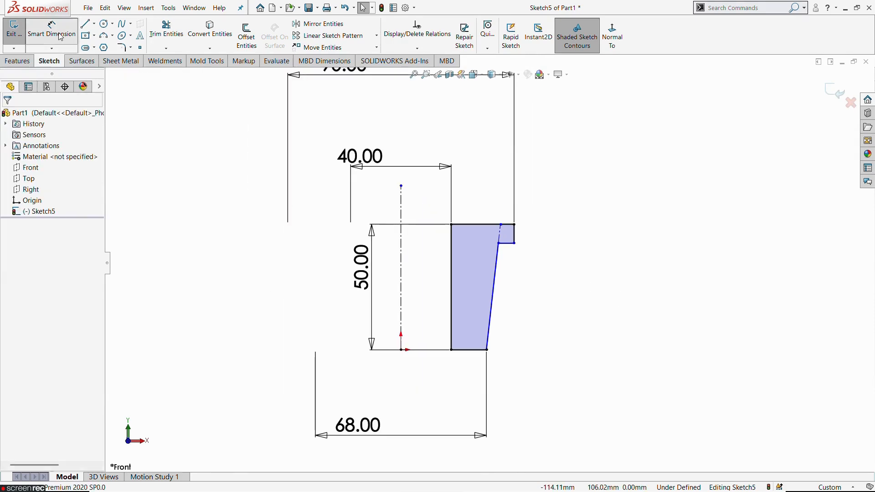
{"action": "left_click", "coordinate": [501, 226]}
{"action": "left_click", "coordinate": [401, 218]}
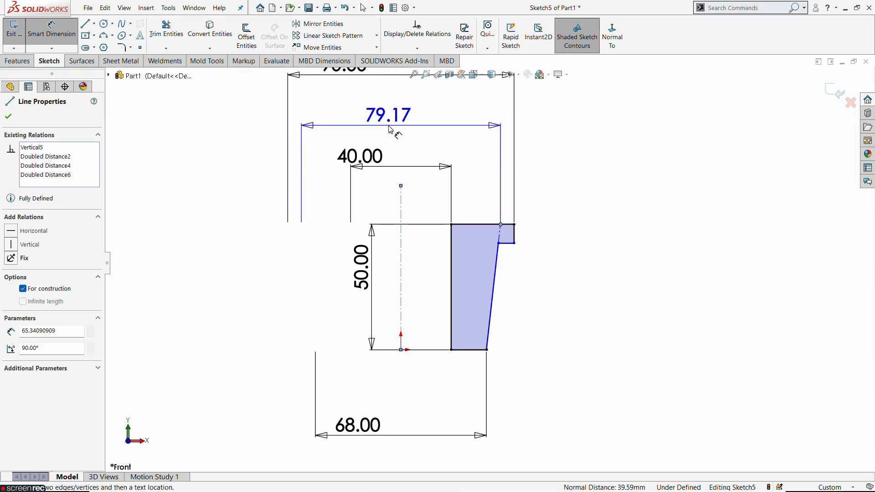
{"action": "left_click", "coordinate": [392, 116]}
{"action": "type", "text": "78"}
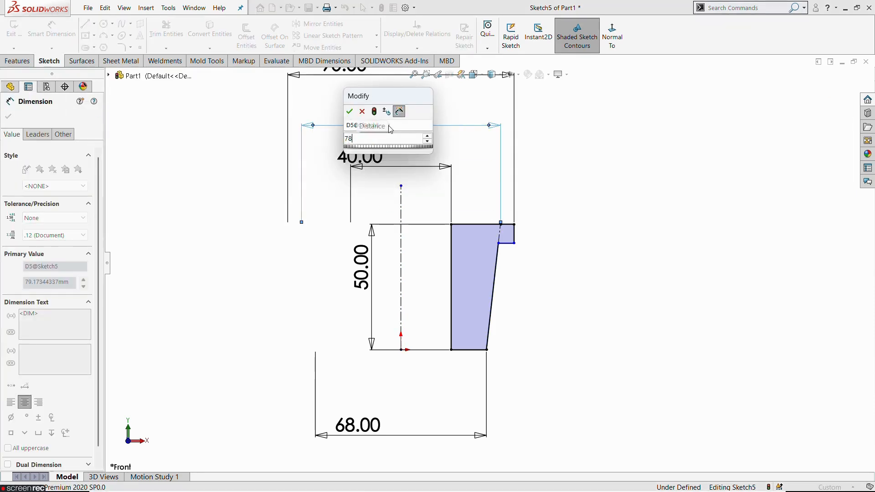
{"action": "key", "text": "Return"}
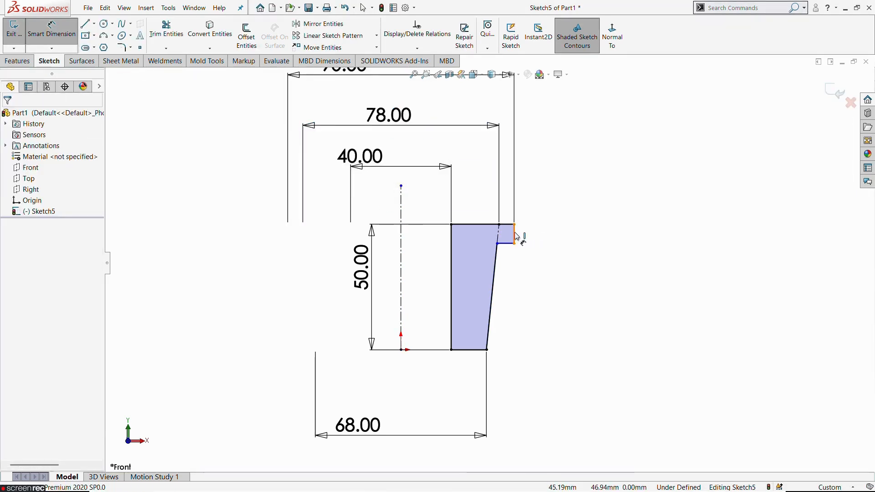
Dimension the flange's outer vertical edge as 6 mm, checking the thickness against the exercise drawing
{"action": "left_click", "coordinate": [514, 233]}
{"action": "left_click", "coordinate": [561, 273]}
{"action": "key", "text": "alt+Tab"}
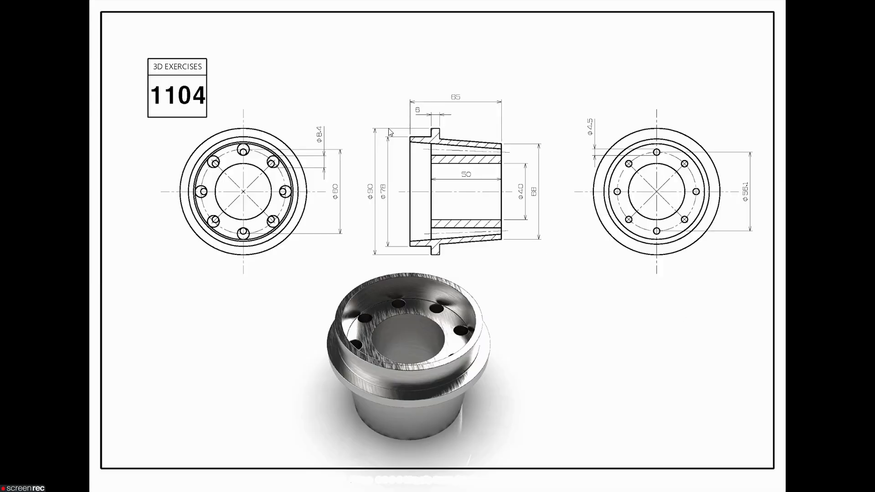
{"action": "key", "text": "alt+Tab"}
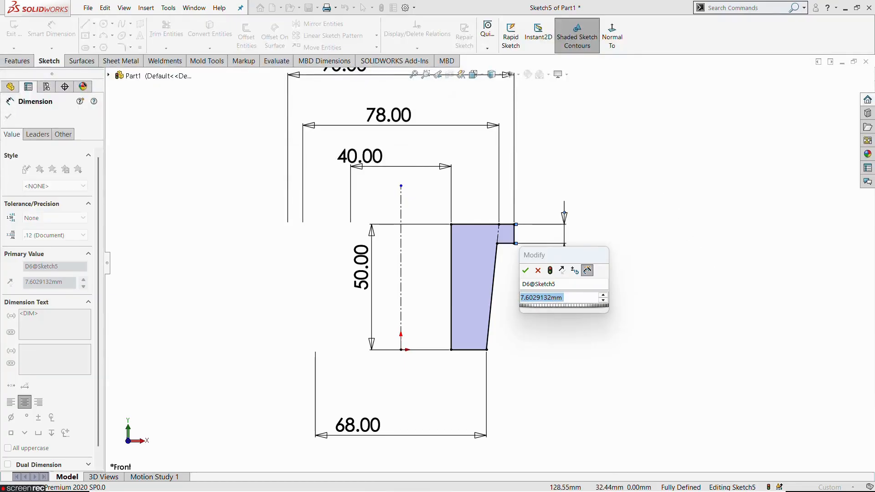
{"action": "type", "text": "6"}
{"action": "key", "text": "Return"}
{"action": "key", "text": "Escape"}
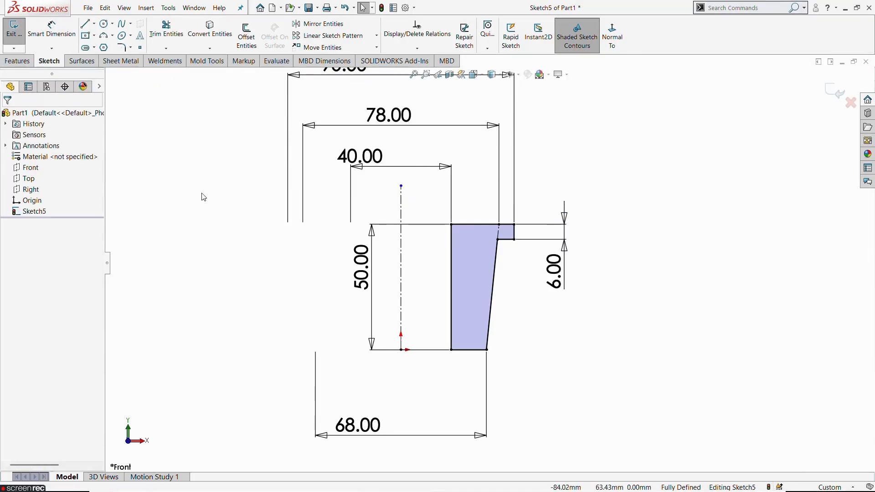
{"action": "key", "text": "f"}
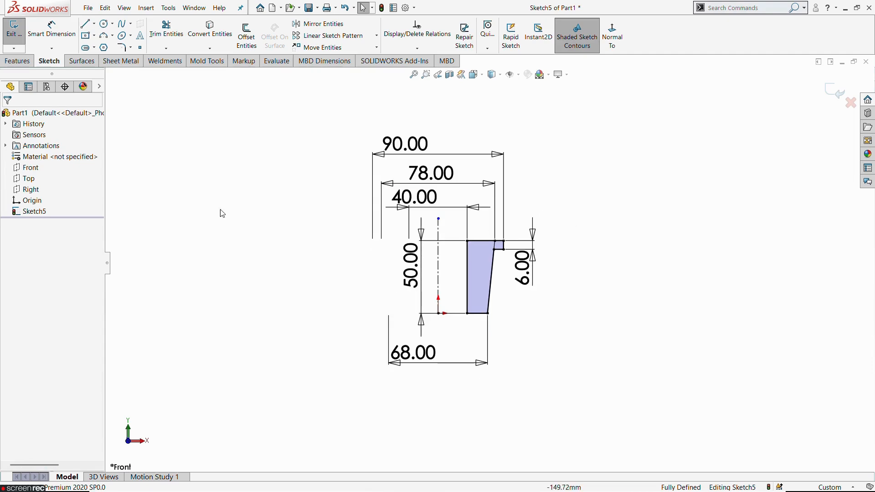
Close the profile sketch and revolve it 360 degrees about the vertical centerline into a solid
{"action": "left_click", "coordinate": [9, 25]}
{"action": "mouse_move", "coordinate": [446, 285]}
{"action": "middle_mouse_down"}
{"action": "mouse_move", "coordinate": [469, 309]}
{"action": "mouse_move", "coordinate": [459, 339]}
{"action": "middle_mouse_up"}
{"action": "left_click", "coordinate": [51, 36]}
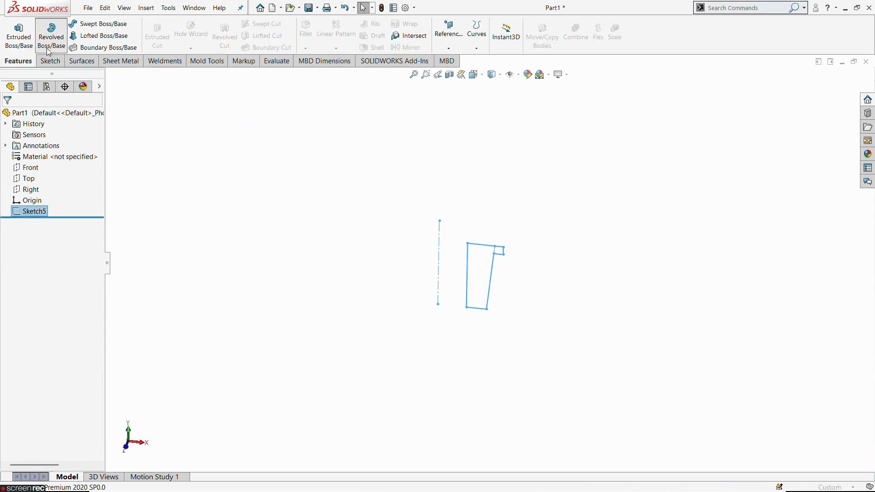
{"action": "left_click", "coordinate": [440, 280]}
{"action": "scroll", "coordinate": [464, 280], "scroll_direction": "down", "scroll_amount": 3}
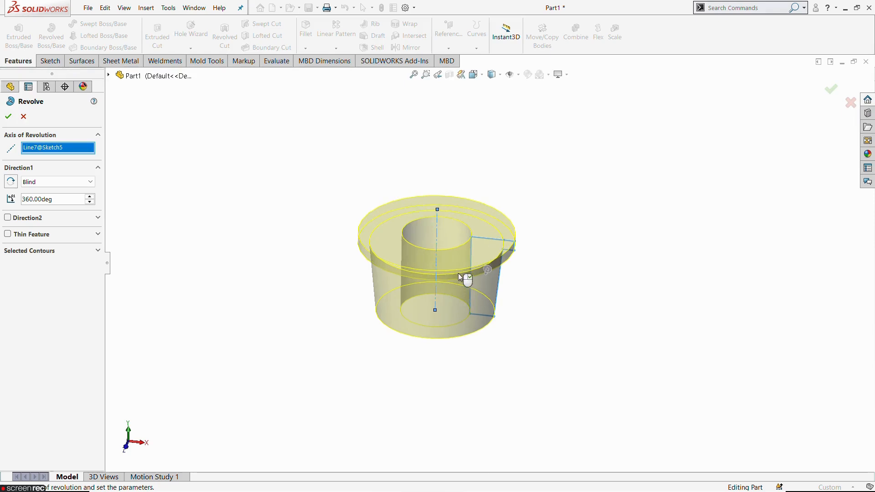
{"action": "left_click", "coordinate": [8, 117]}
Start a sketch on the flange's flat end face, view it face-on and consult the exercise drawing
{"action": "middle_click_drag", "start_coordinate": [446, 319], "coordinate": [482, 438]}
{"action": "left_click", "coordinate": [516, 234]}
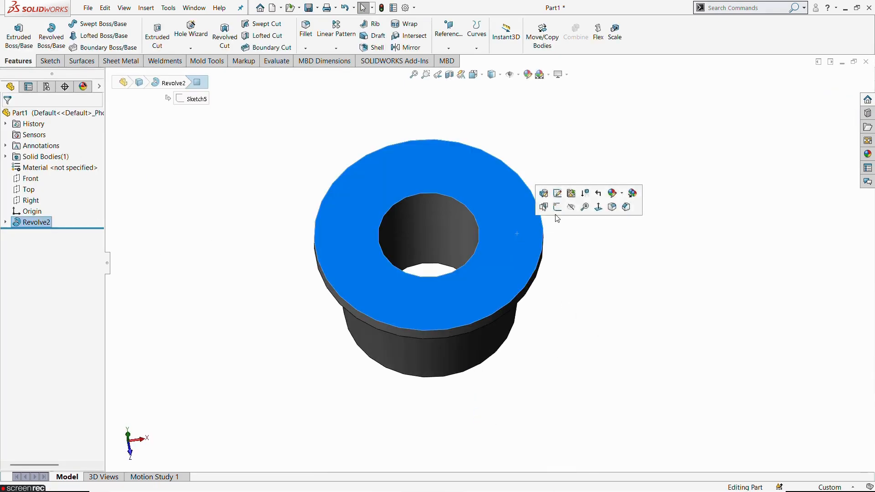
{"action": "left_click", "coordinate": [558, 207]}
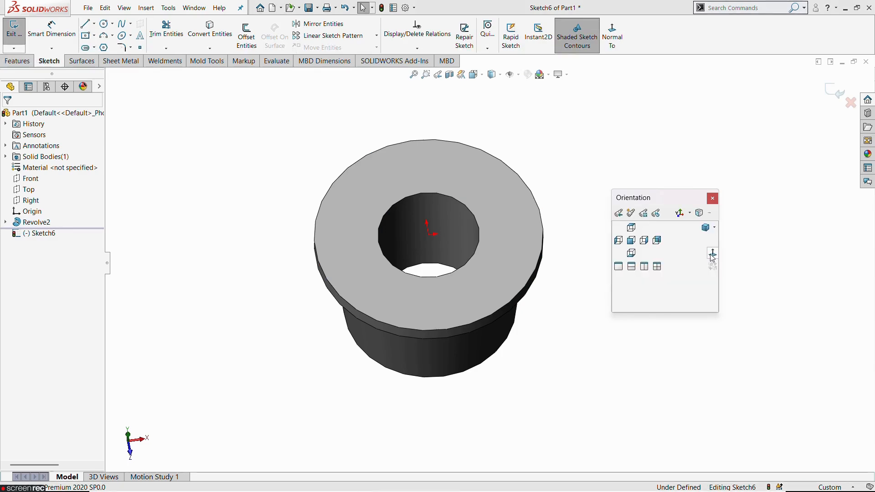
{"action": "left_click", "coordinate": [713, 255]}
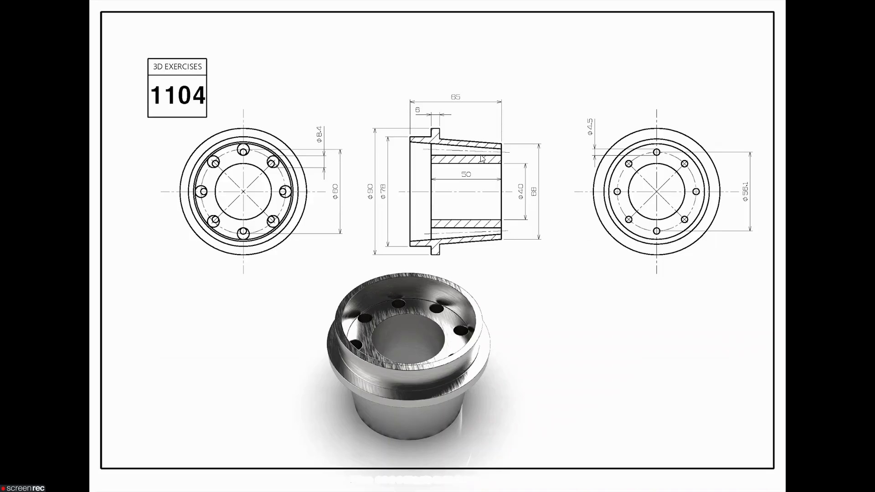
{"action": "key", "text": "alt+Tab"}
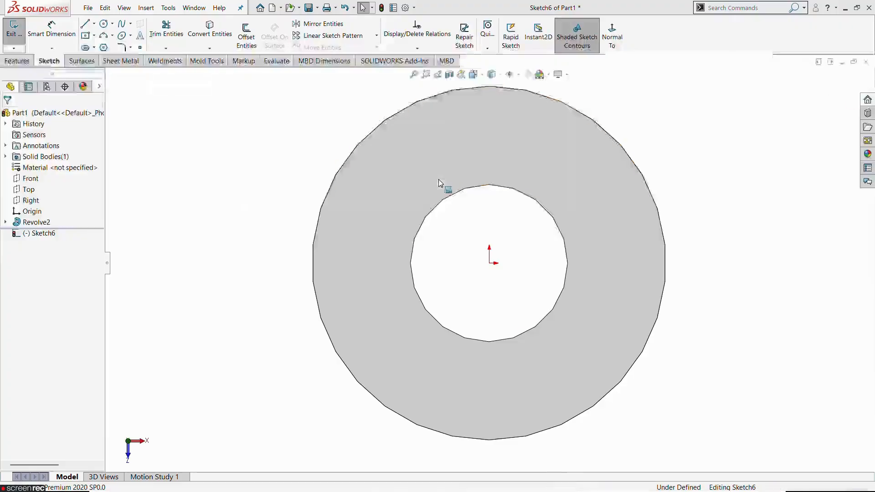
Sketch a circle about 70 mm in diameter centered on the origin
{"action": "left_click", "coordinate": [103, 23]}
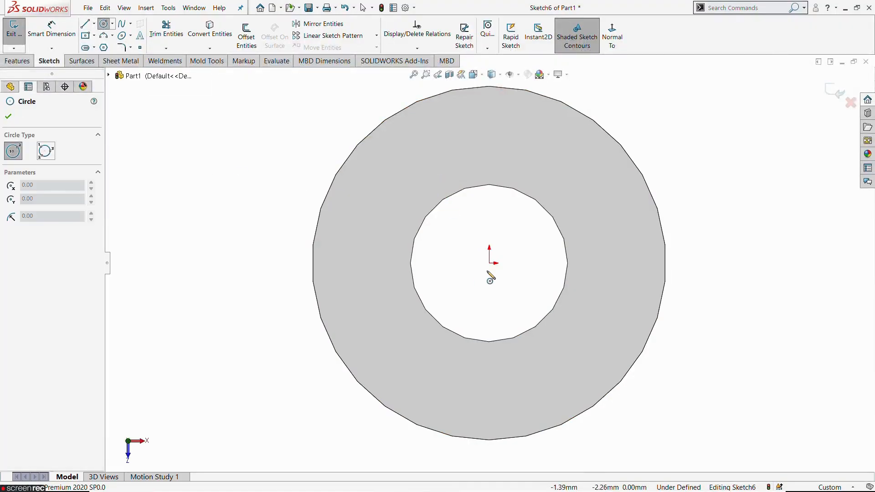
{"action": "left_click", "coordinate": [490, 263]}
{"action": "left_click", "coordinate": [610, 340]}
{"action": "key", "text": "Escape"}
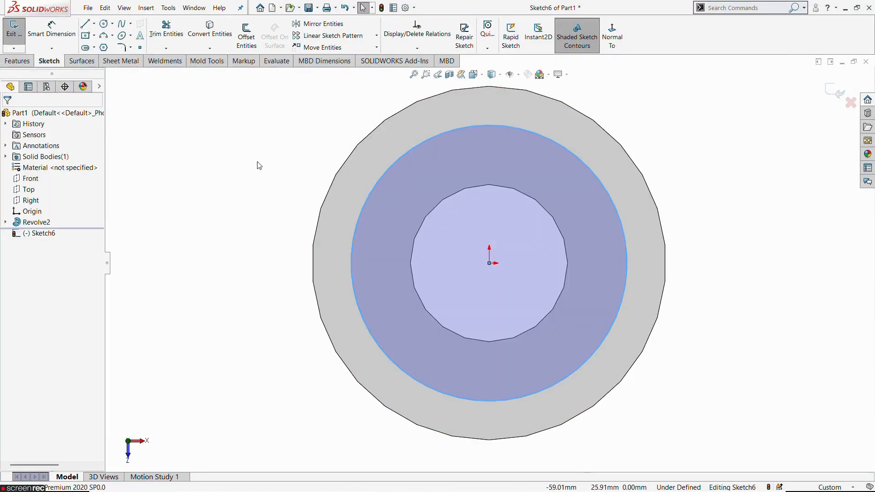
Dimension the circle's diameter as 60 mm, taking the pitch circle value from the exercise drawing
{"action": "left_click", "coordinate": [51, 30]}
{"action": "left_click", "coordinate": [591, 176]}
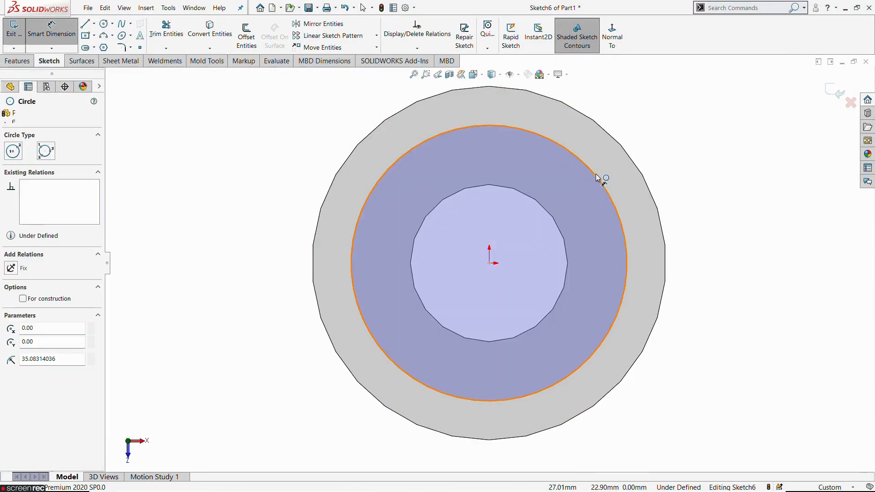
{"action": "left_click", "coordinate": [720, 282]}
{"action": "key", "text": "alt+Tab"}
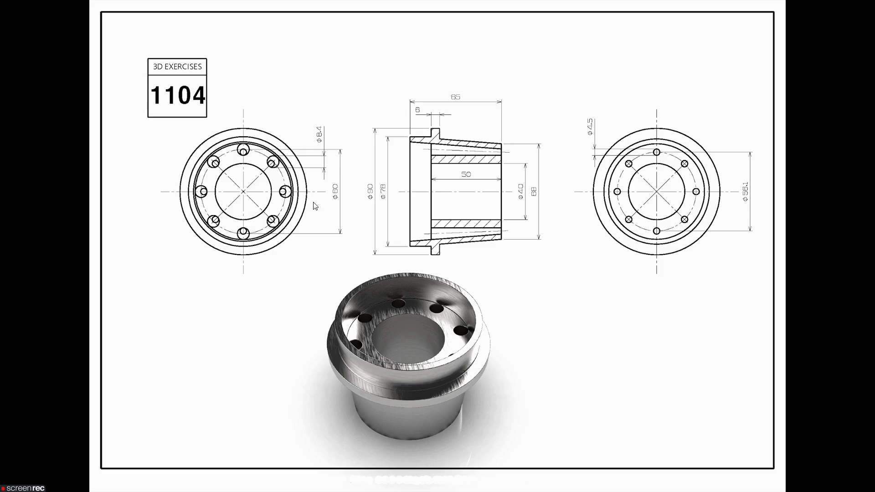
{"action": "key", "text": "alt+Tab"}
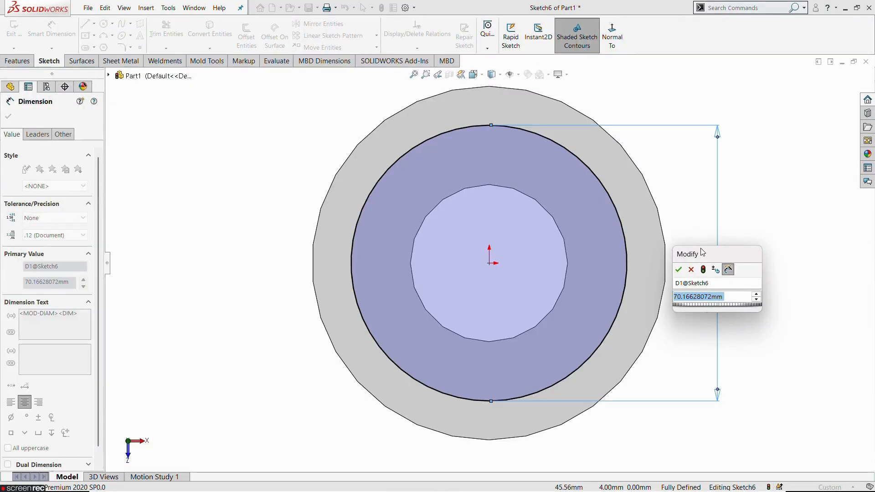
{"action": "type", "text": "78"}
{"action": "key", "text": "Return"}
{"action": "left_click", "coordinate": [9, 116]}
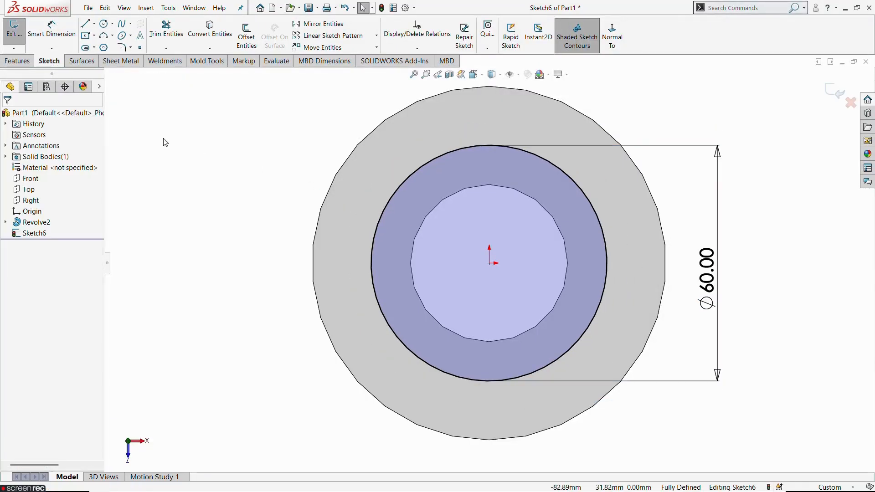
Convert the 60 mm circle to construction geometry
{"action": "left_click", "coordinate": [428, 159]}
{"action": "left_click", "coordinate": [457, 134]}
{"action": "left_click", "coordinate": [337, 115]}
Sketch a hole circle about 9.4 mm in diameter centered on the construction circle's upper quadrant point
{"action": "left_click", "coordinate": [105, 24]}
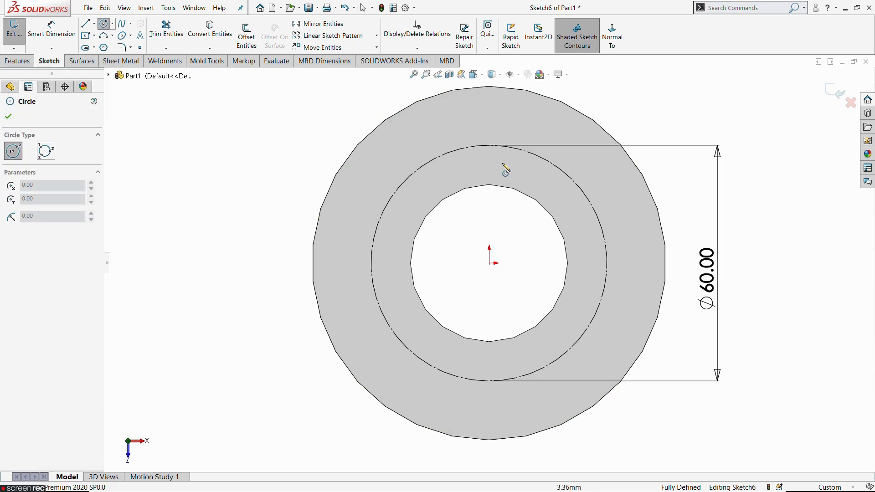
{"action": "left_click", "coordinate": [489, 146]}
{"action": "left_click", "coordinate": [503, 158]}
{"action": "key", "text": "Escape"}
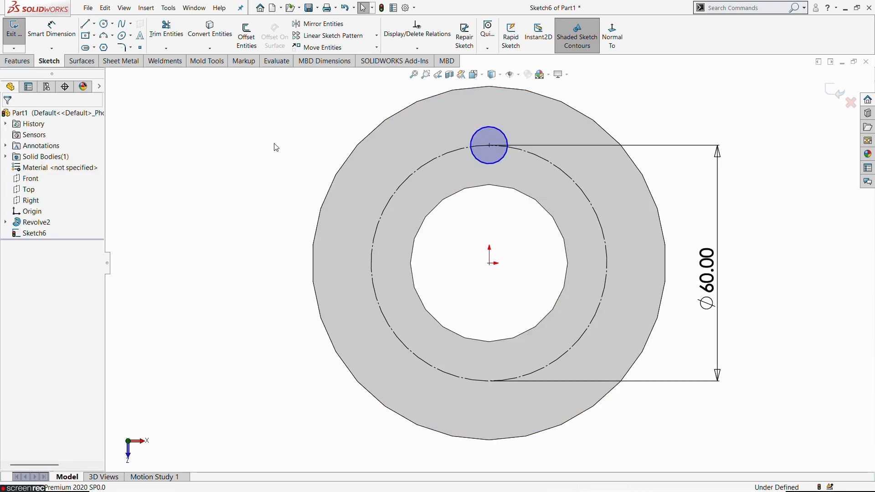
Dimension the hole circle's diameter as 8.4 mm, as given in the exercise drawing
{"action": "left_click", "coordinate": [71, 36]}
{"action": "left_click", "coordinate": [502, 159]}
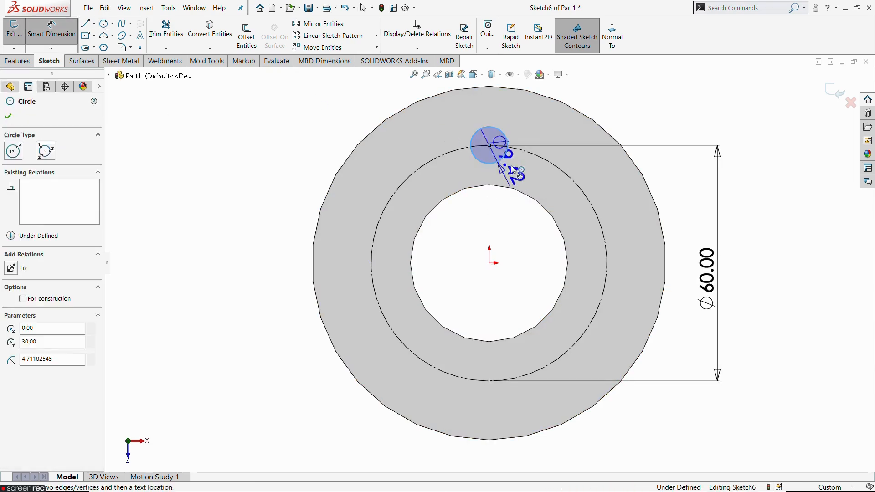
{"action": "left_click", "coordinate": [547, 178]}
{"action": "key", "text": "alt+Tab"}
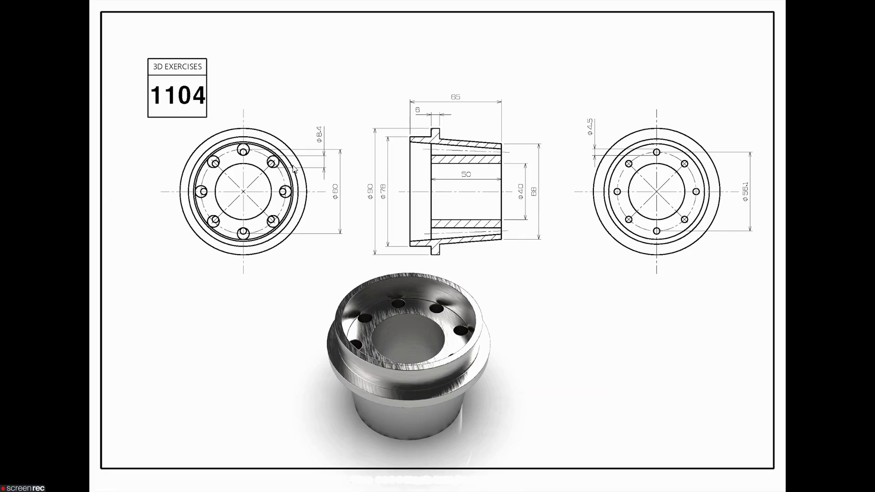
{"action": "key", "text": "alt+Tab"}
{"action": "type", "text": "8.4"}
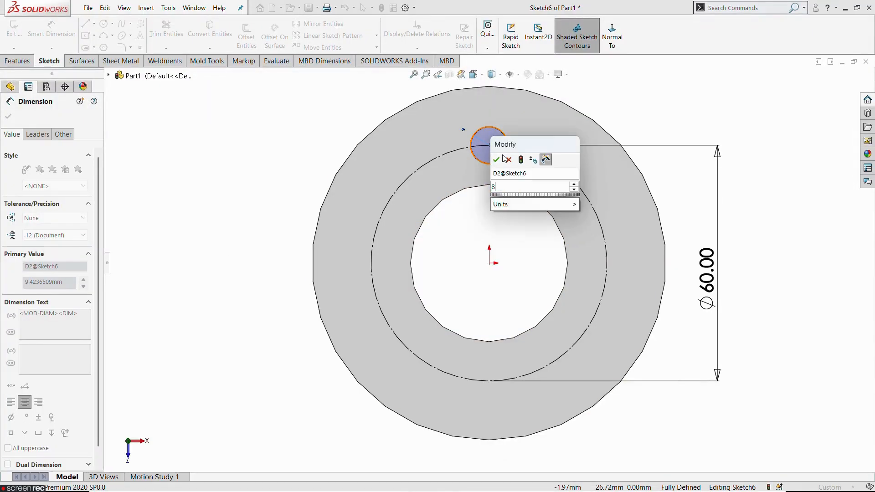
{"action": "key", "text": "Return"}
{"action": "left_click", "coordinate": [246, 164]}
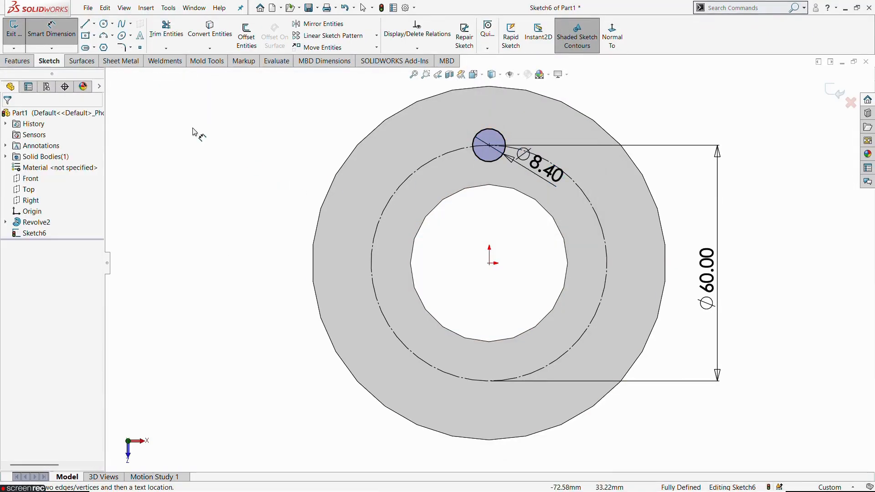
Close the sketch and start a new one on the annular face at the bushing's narrow end
{"action": "middle_click_drag", "start_coordinate": [380, 225], "coordinate": [310, 246]}
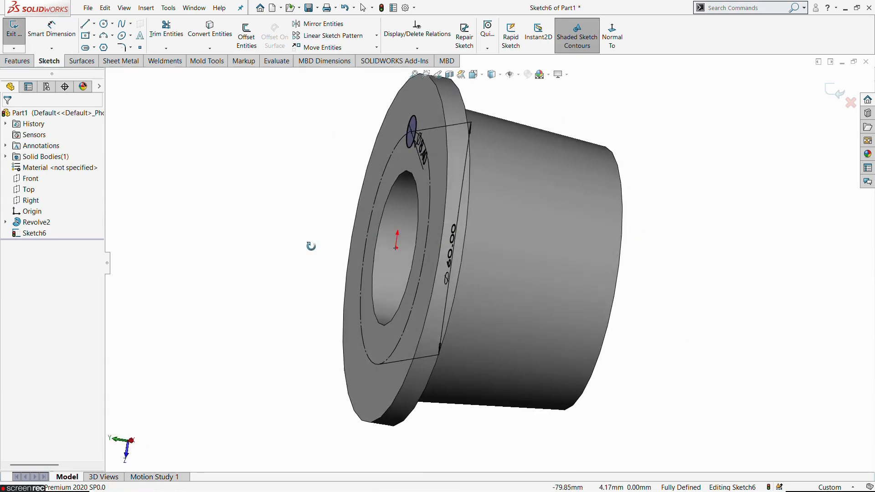
{"action": "left_click", "coordinate": [14, 30]}
{"action": "mouse_move", "coordinate": [263, 220]}
{"action": "middle_mouse_down"}
{"action": "mouse_move", "coordinate": [419, 263]}
{"action": "mouse_move", "coordinate": [496, 256]}
{"action": "middle_mouse_up"}
{"action": "left_click", "coordinate": [581, 178]}
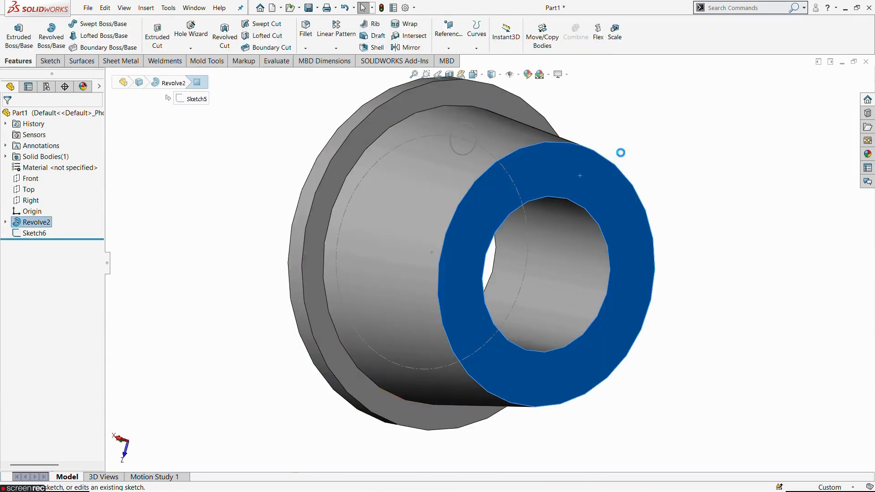
{"action": "left_click", "coordinate": [617, 151]}
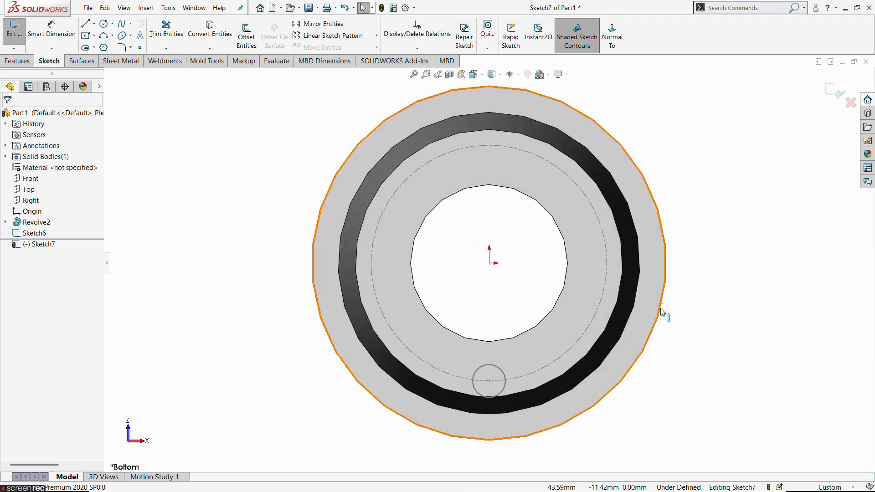
Sketch a smaller circle concentric with the 8.4 mm hole circle of the other sketch
{"action": "scroll", "coordinate": [515, 305], "scroll_direction": "down", "scroll_amount": 4}
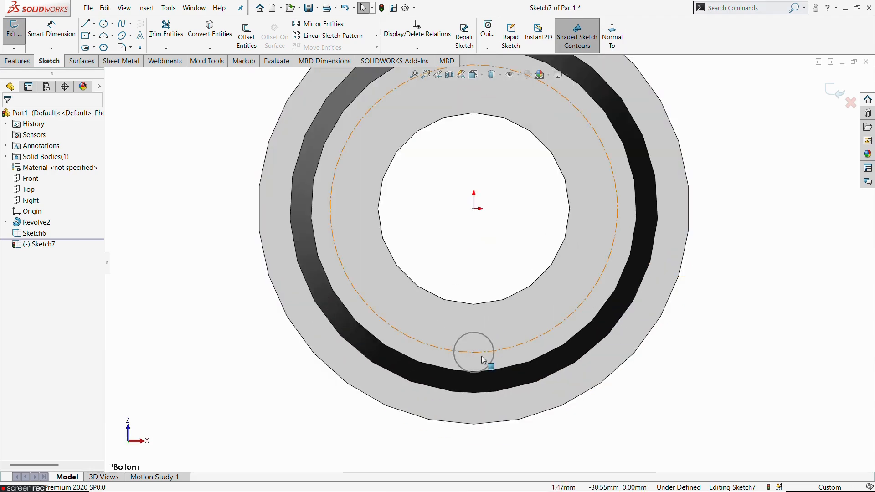
{"action": "left_click", "coordinate": [101, 24]}
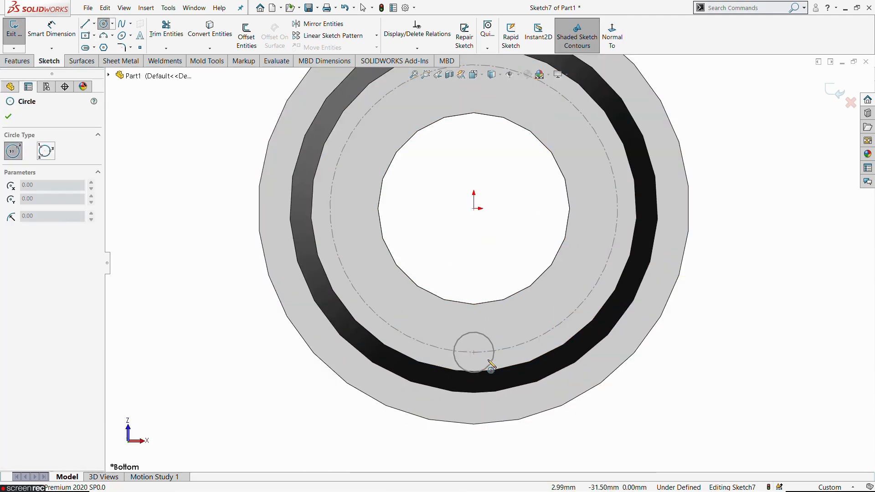
{"action": "left_click", "coordinate": [473, 352]}
{"action": "left_click", "coordinate": [484, 361]}
{"action": "key", "text": "Escape"}
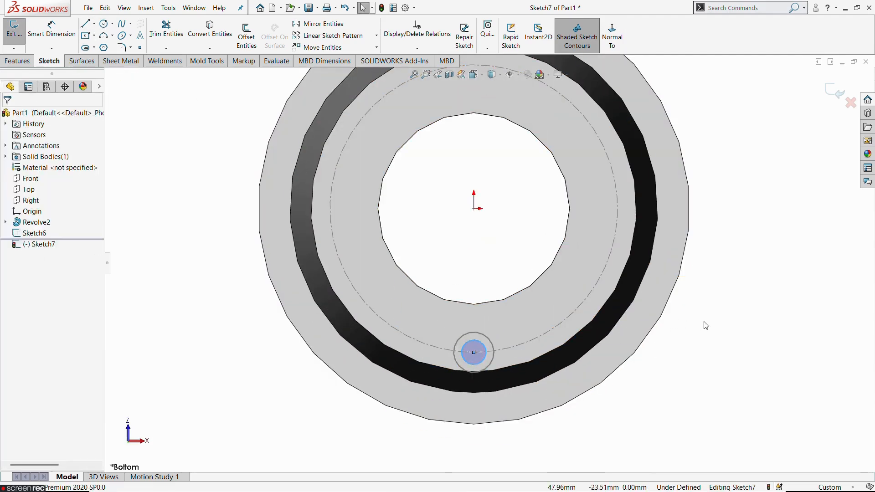
Dimension the smaller circle's diameter as 4.5 mm per the exercise drawing, and close the sketch
{"action": "key", "text": "alt+Tab"}
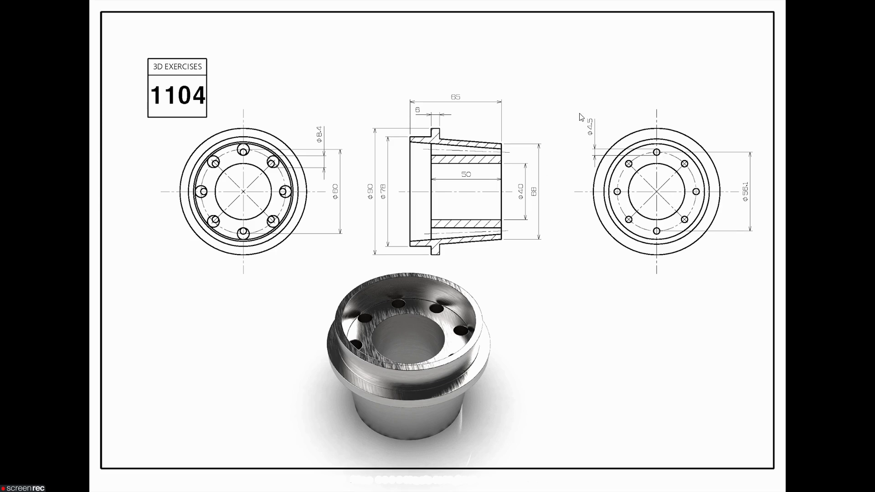
{"action": "key", "text": "alt+Tab"}
{"action": "key", "text": "d"}
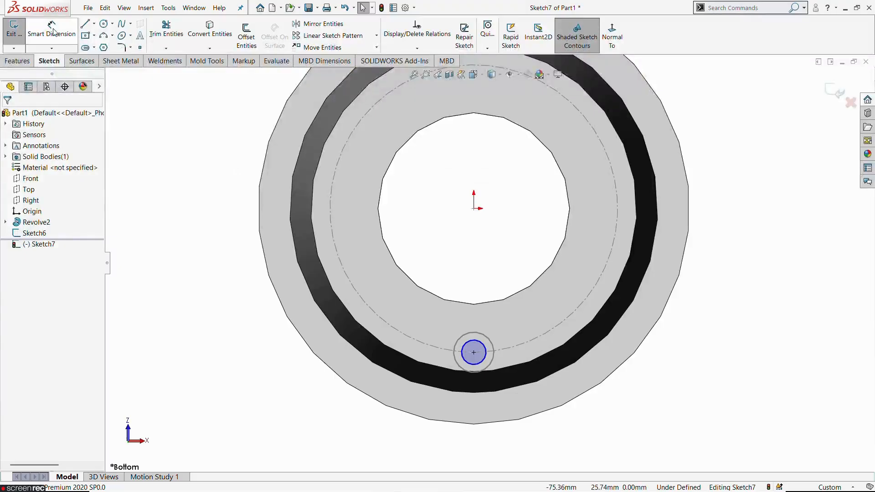
{"action": "left_click", "coordinate": [463, 363]}
{"action": "left_click", "coordinate": [410, 371]}
{"action": "type", "text": "4.5"}
{"action": "key", "text": "Return"}
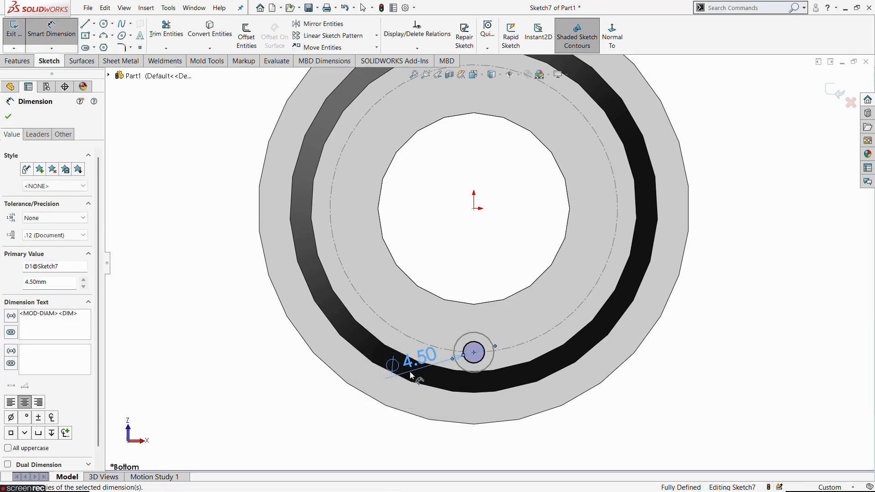
{"action": "left_click", "coordinate": [262, 376]}
{"action": "scroll", "coordinate": [357, 377], "scroll_direction": "up", "scroll_amount": 4}
{"action": "middle_click_drag", "start_coordinate": [378, 356], "coordinate": [584, 43]}
{"action": "mouse_move", "coordinate": [604, 269]}
{"action": "middle_mouse_down"}
{"action": "mouse_move", "coordinate": [625, 112]}
{"action": "mouse_move", "coordinate": [617, 110]}
{"action": "middle_mouse_up"}
{"action": "left_click", "coordinate": [12, 31]}
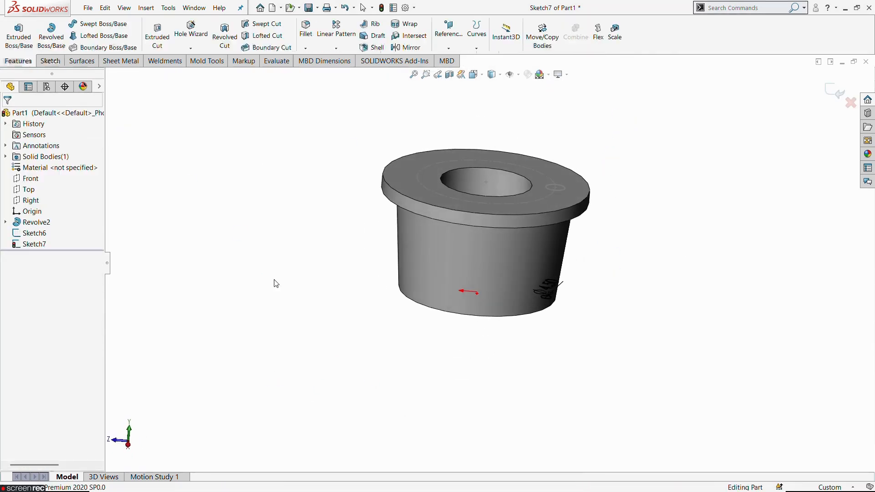
Cut a tapered hole with Lofted Cut from the 8.4 mm circle to the 4.5 mm circle
{"action": "scroll", "coordinate": [538, 236], "scroll_direction": "down", "scroll_amount": 3}
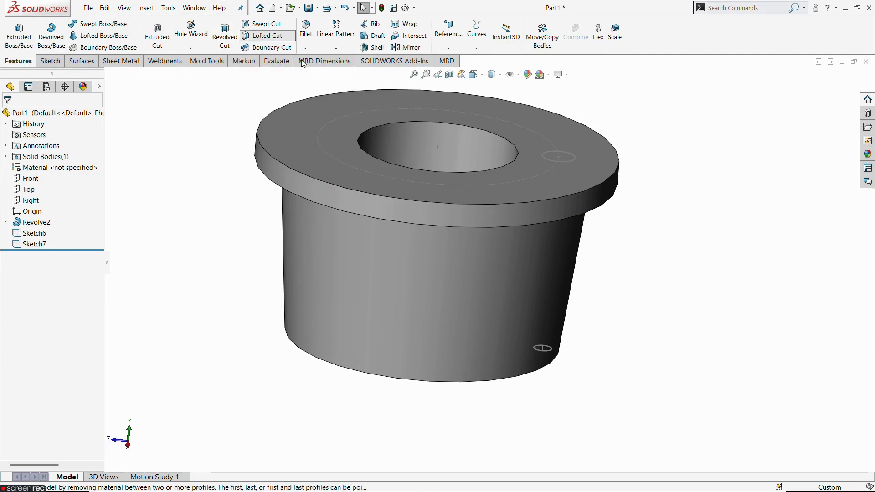
{"action": "left_click", "coordinate": [264, 35]}
{"action": "left_click", "coordinate": [575, 160]}
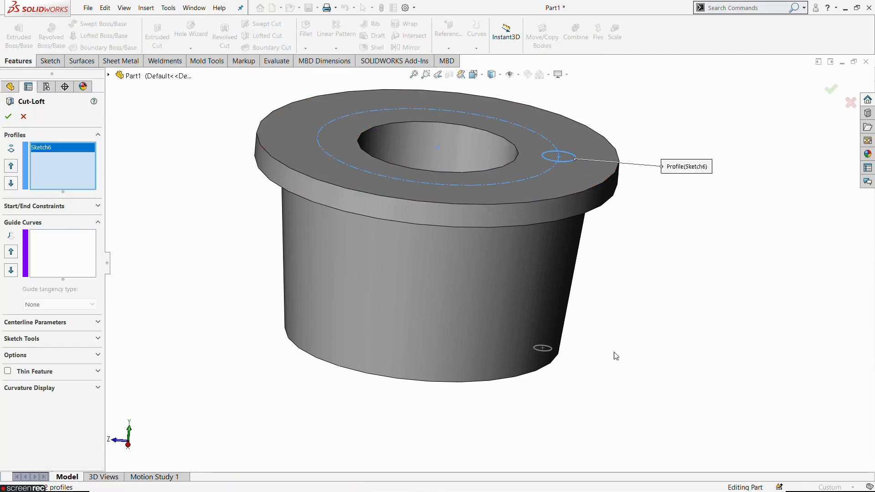
{"action": "left_click", "coordinate": [553, 349]}
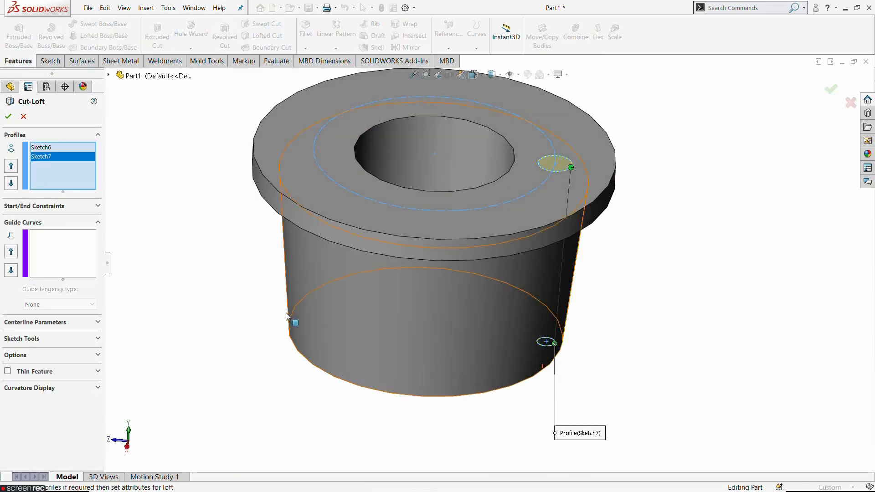
{"action": "left_click", "coordinate": [8, 116]}
Set up a circular pattern of the lofted cut around the bore edge, with 8 instances equally spaced over 360 degrees
{"action": "middle_click_drag", "start_coordinate": [611, 246], "coordinate": [140, 257]}
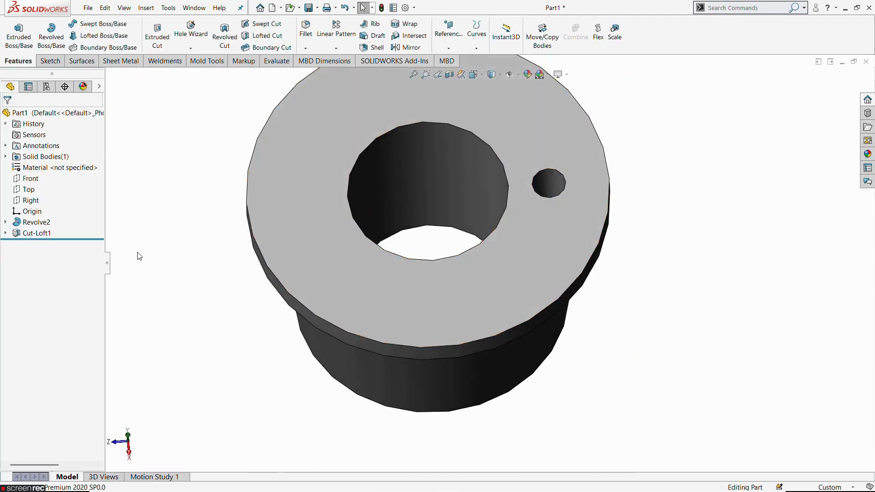
{"action": "left_click", "coordinate": [26, 237]}
{"action": "left_click", "coordinate": [336, 48]}
{"action": "left_click", "coordinate": [383, 69]}
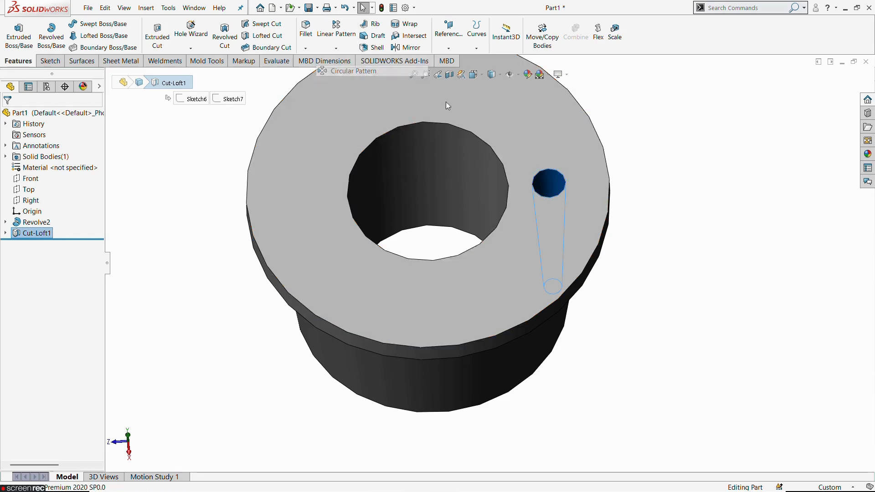
{"action": "left_click", "coordinate": [472, 133]}
{"action": "scroll", "coordinate": [408, 267], "scroll_direction": "up", "scroll_amount": 2}
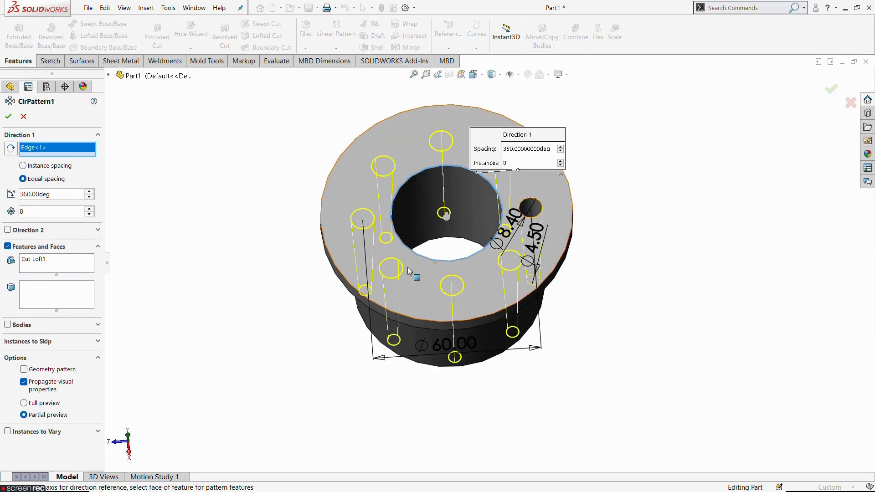